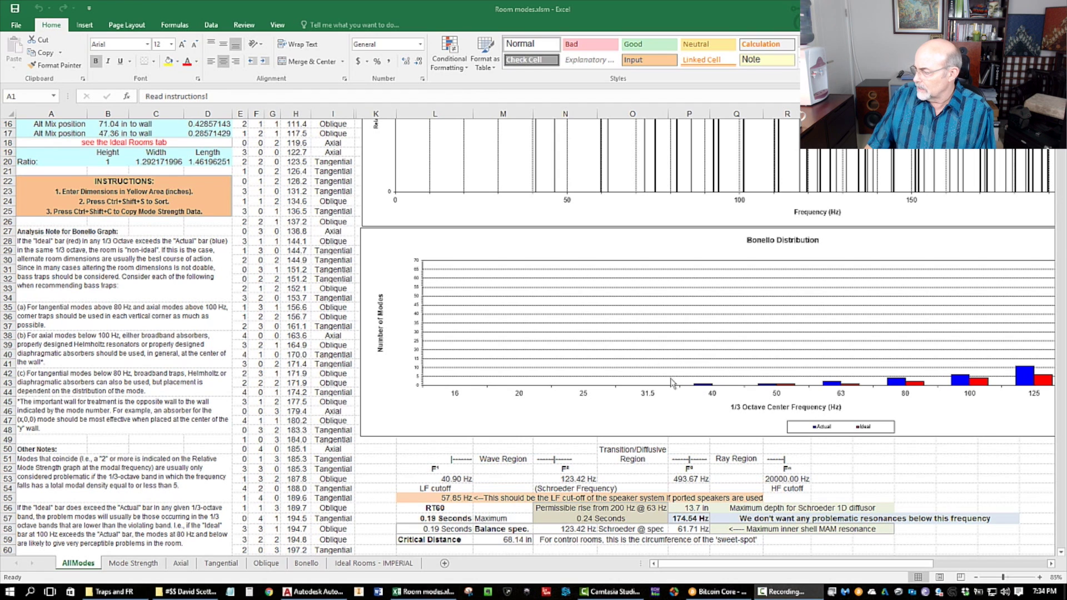
Step: Scroll through the AllModes sheet's room dimensions, Schroeder frequency, RT60 values and mode charts
scroll(599, 360, up, 5)
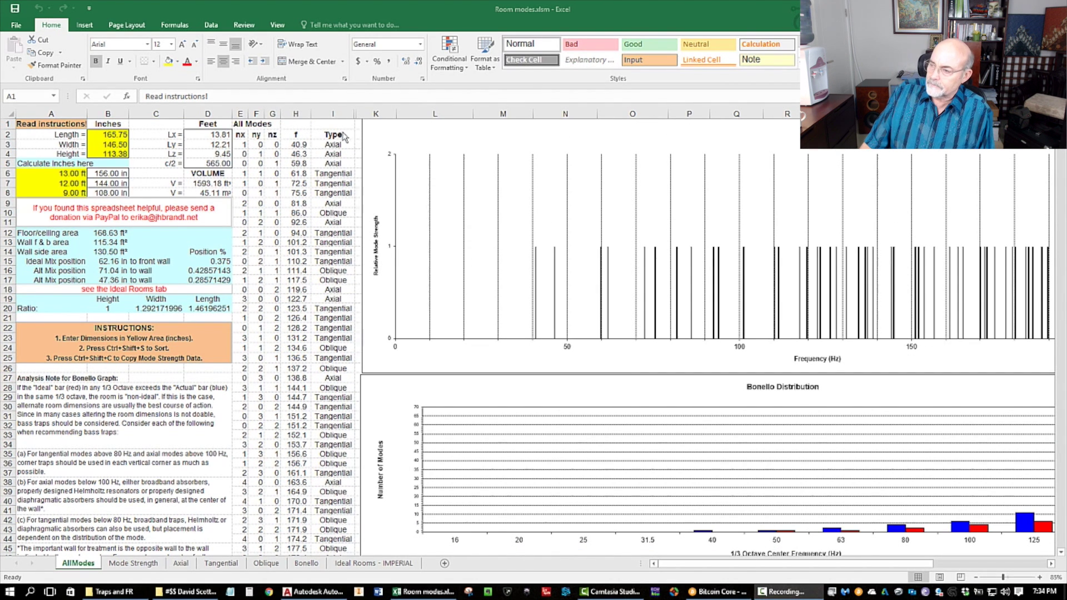
scroll(578, 200, down, 6)
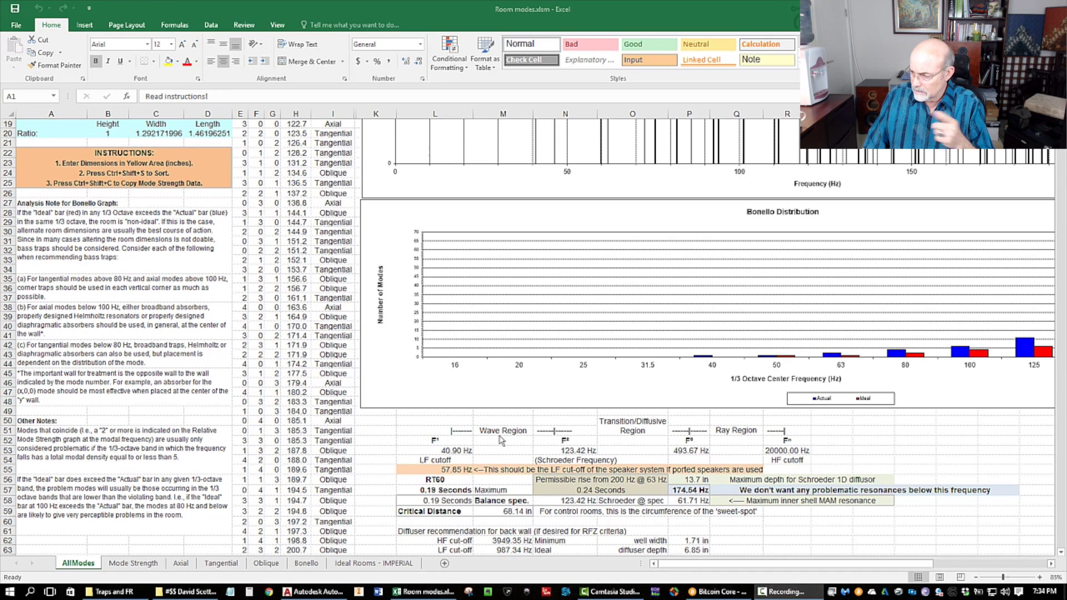
scroll(471, 476, down, 1)
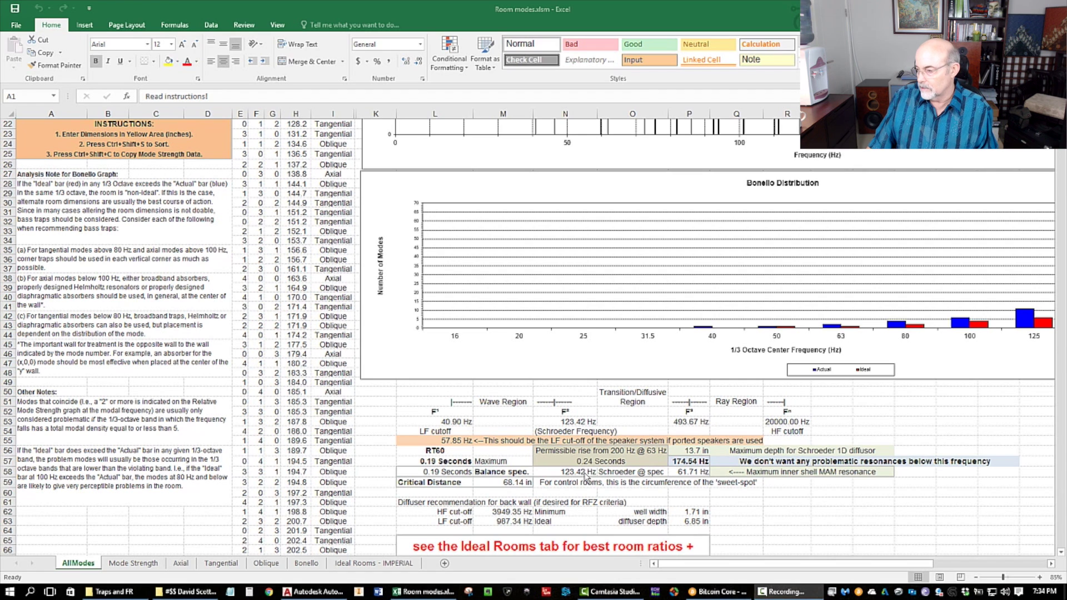
scroll(583, 474, up, 7)
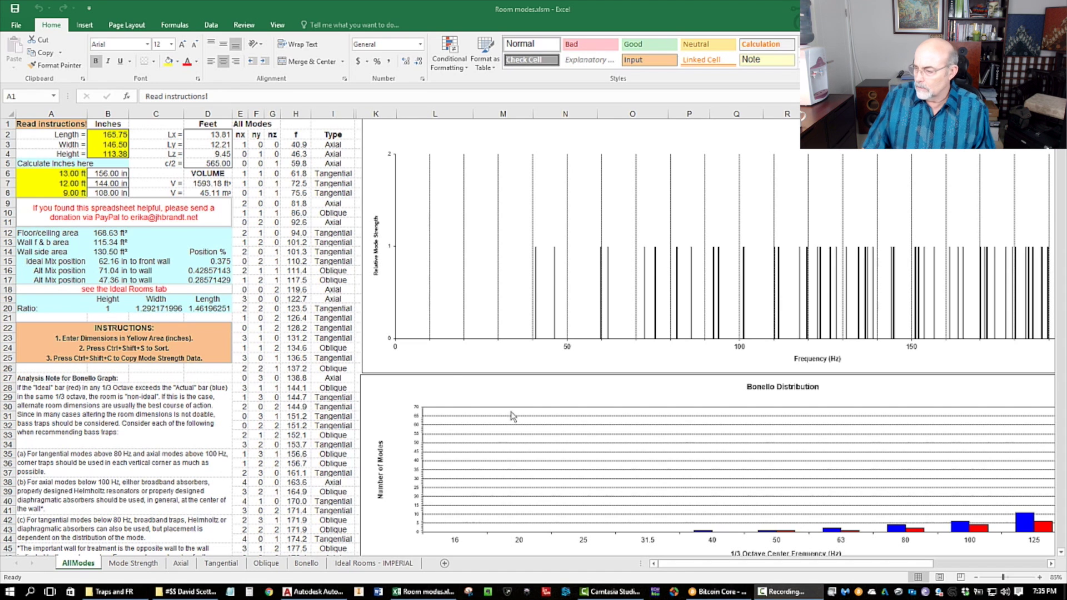
Step: Switch to the DS Kinzie 031016 Layouts.dwg studio model in AutoCAD and zoom in
click(307, 593)
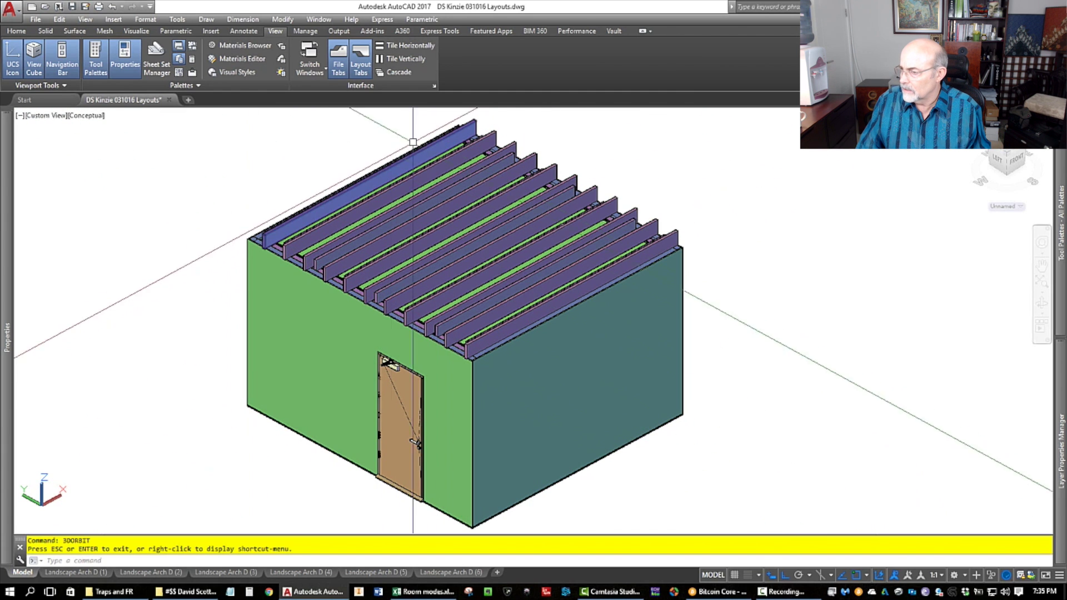
scroll(245, 245, up, 3)
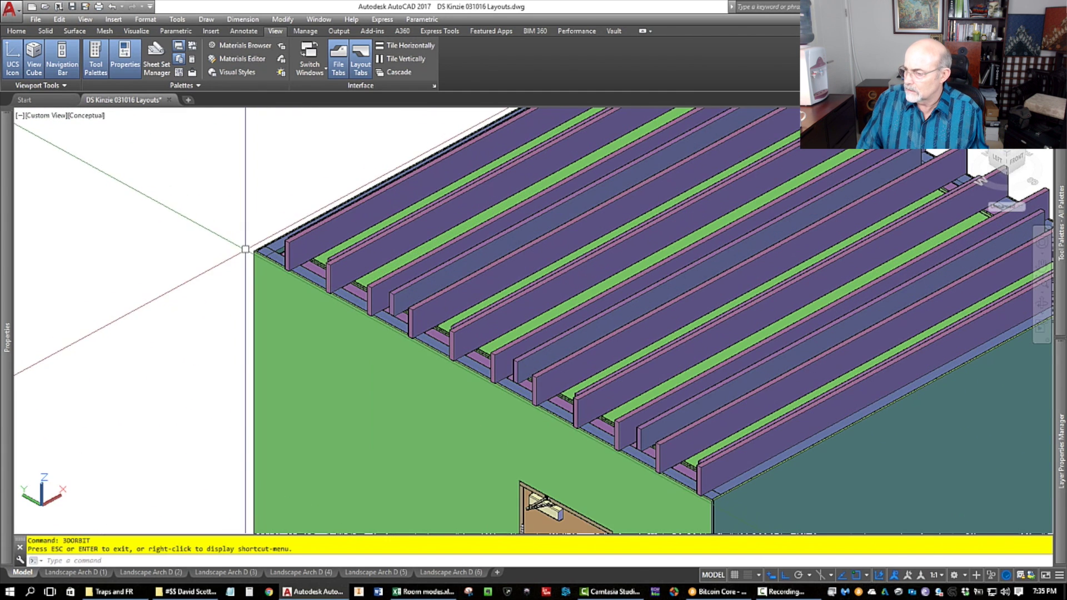
scroll(255, 245, down, 3)
scroll(434, 345, up, 1)
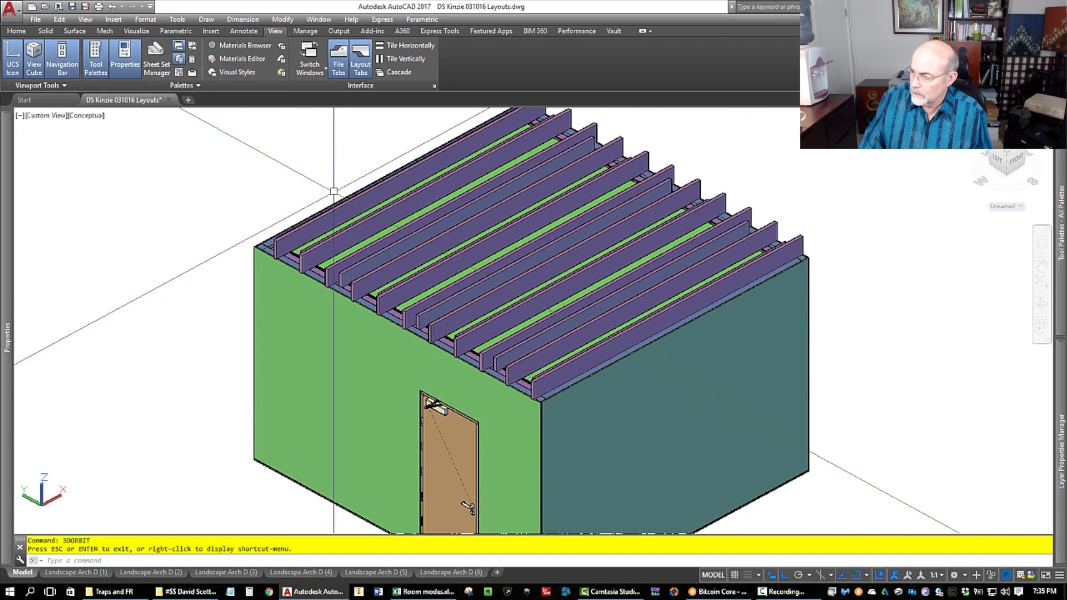
Step: Orbit the studio model around to view its roof from a different angle
key(Return)
drag(363, 220, 491, 210)
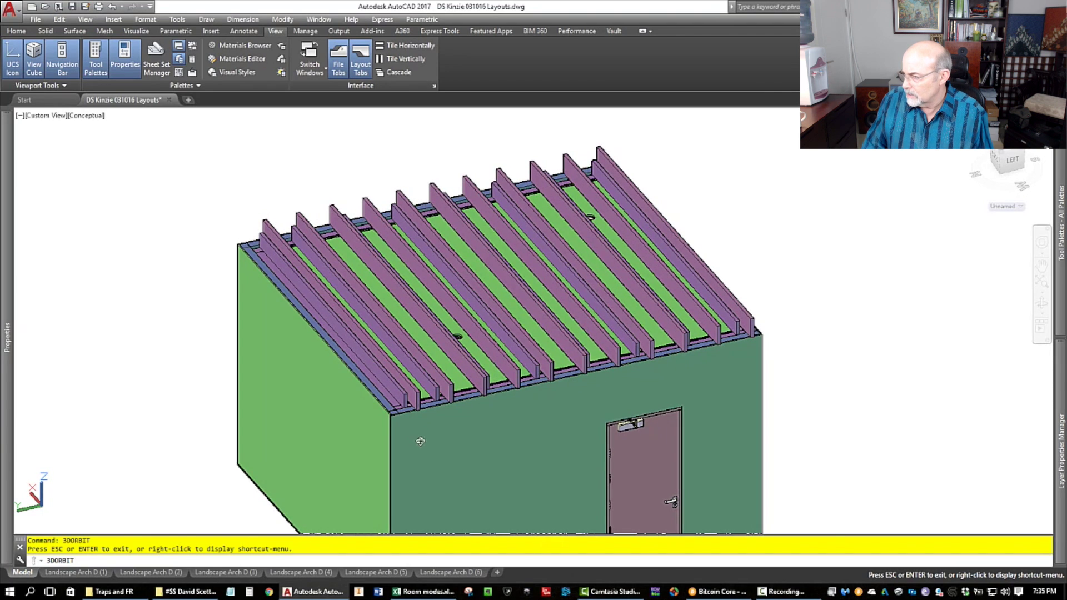
scroll(412, 422, up, 3)
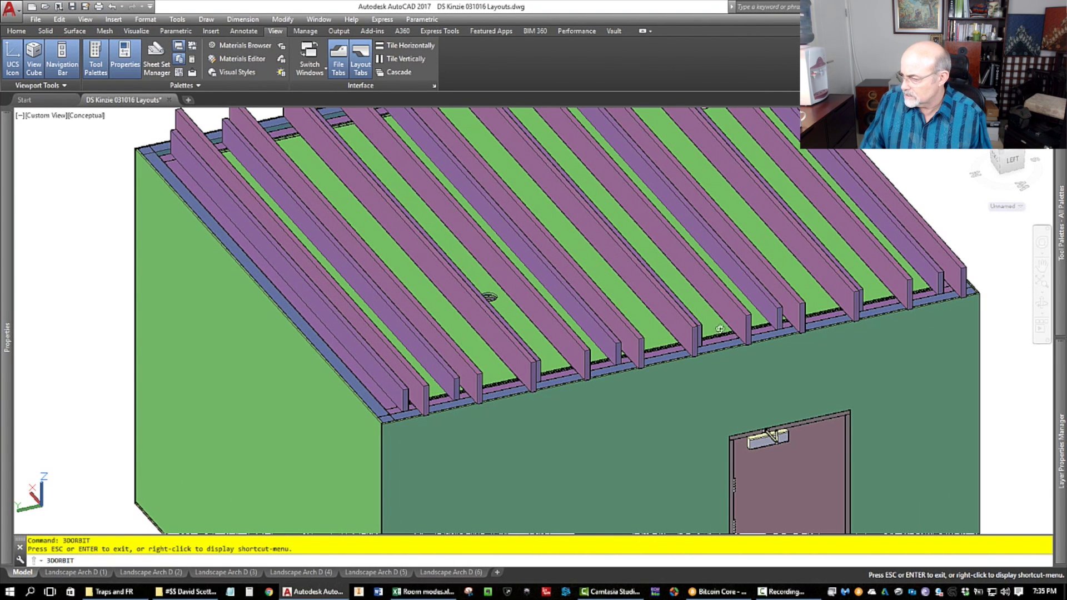
drag(474, 392, 411, 406)
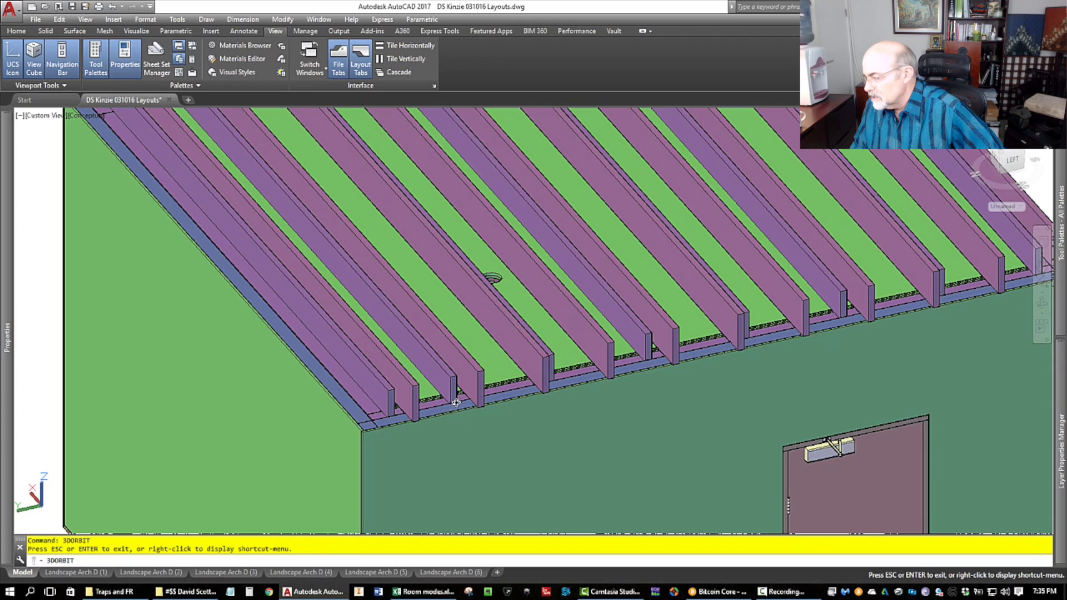
scroll(695, 351, up, 5)
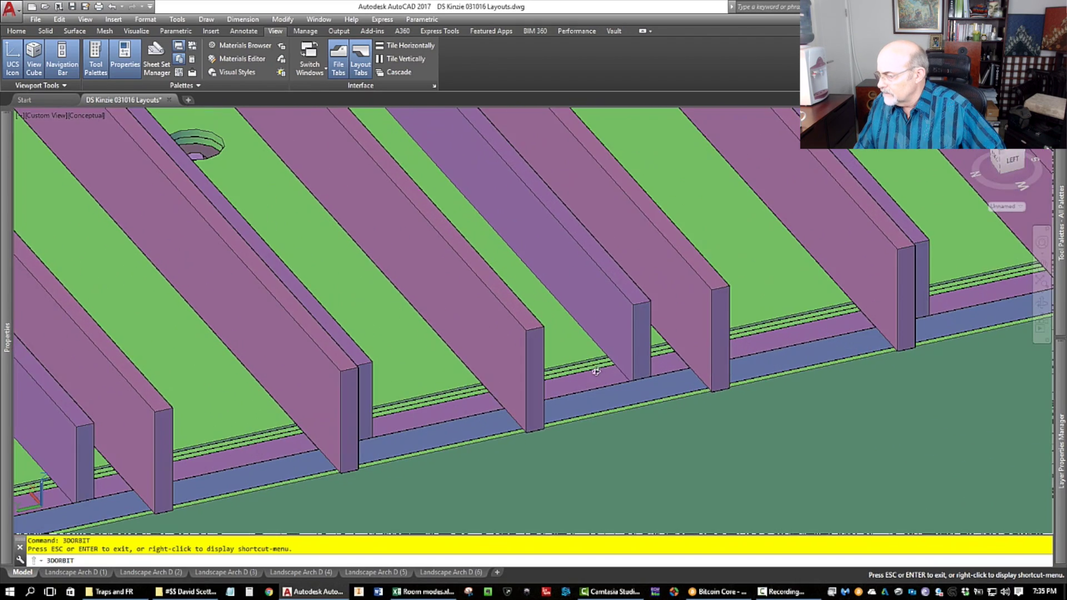
Step: Orbit to an oblique close-up along the ceiling joists with the door wall visible
drag(596, 371, 506, 239)
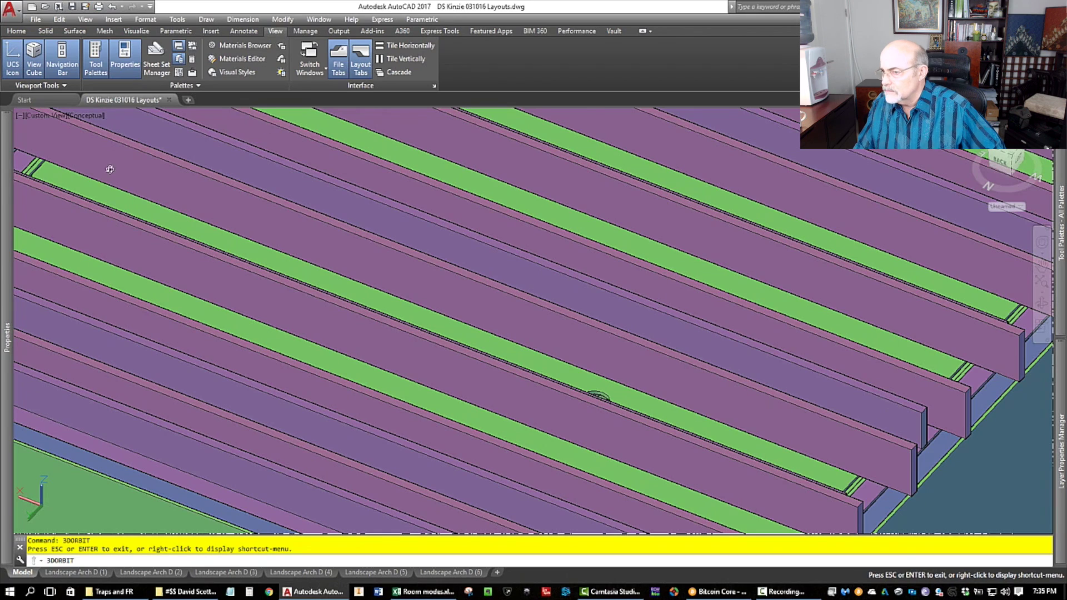
drag(109, 169, 92, 217)
drag(808, 394, 867, 408)
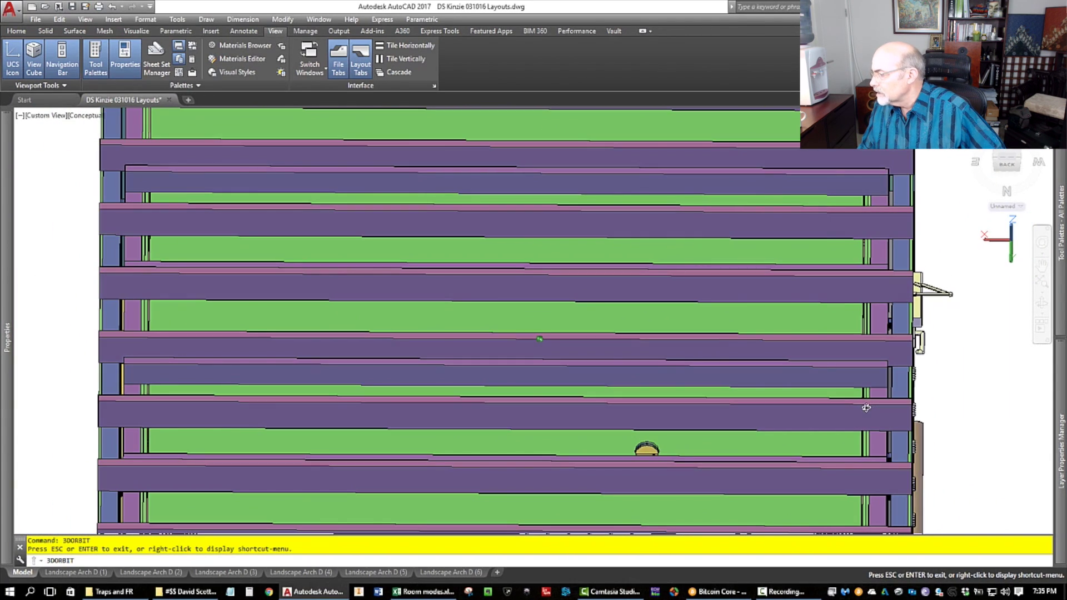
scroll(920, 343, up, 5)
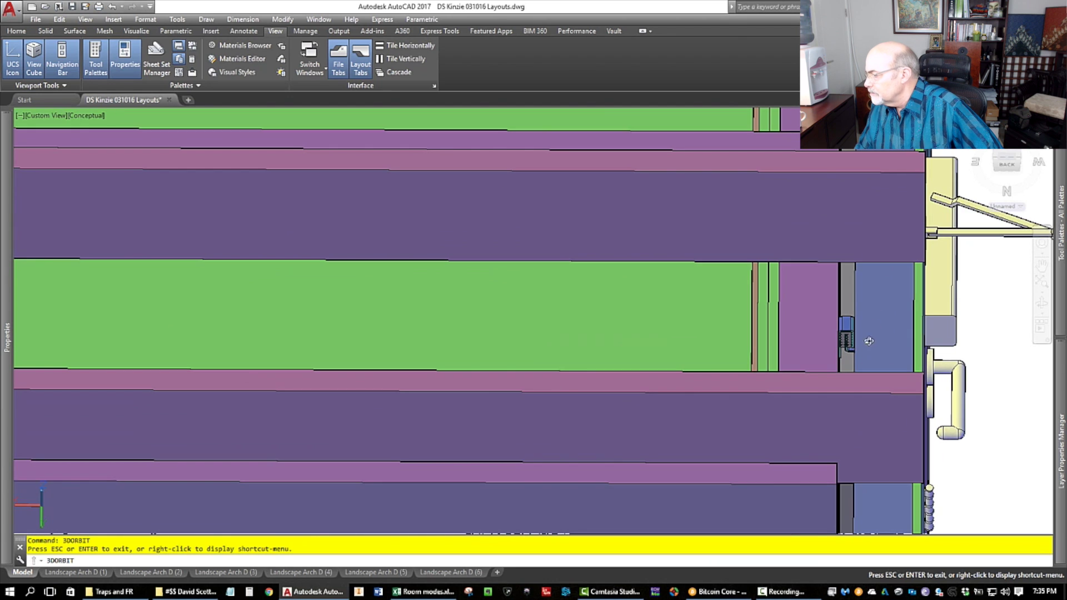
scroll(834, 303, up, 2)
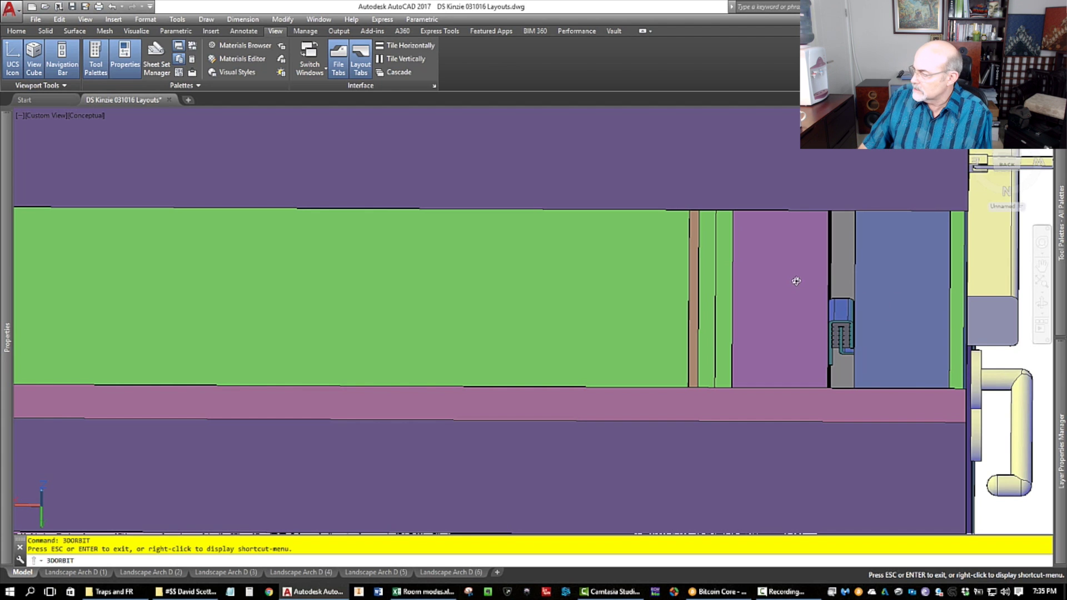
drag(773, 293, 464, 425)
mouse_move(466, 356)
mouse_down()
mouse_move(519, 359)
mouse_move(481, 346)
mouse_up()
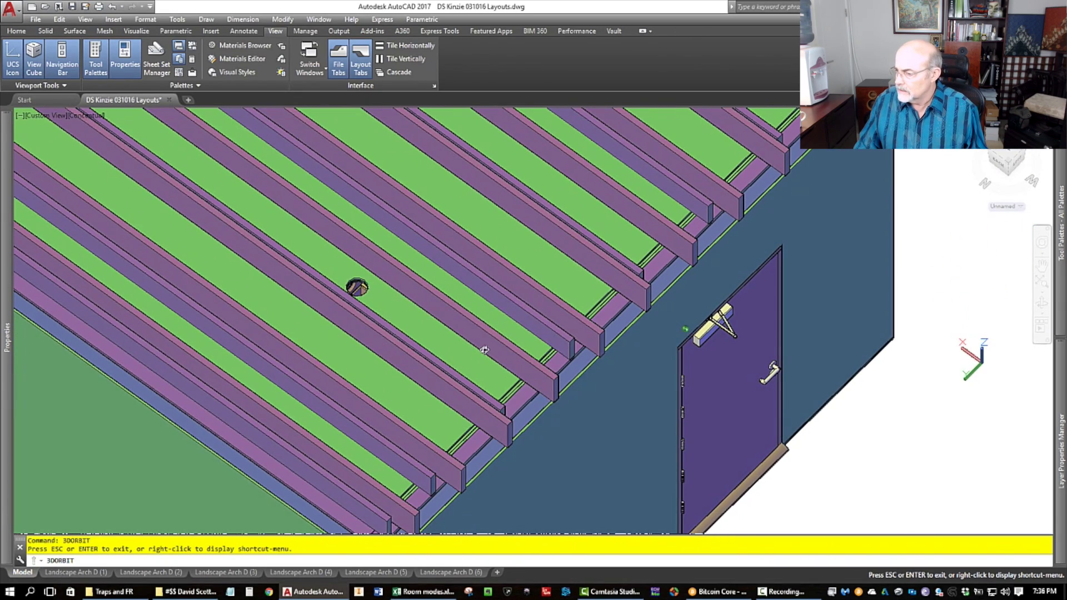
Step: Freeze the Ceiling Joists, Ceiling Joists - Isolated and Ceiling Gypsum Board layers with LAYFRZ
key(Escape)
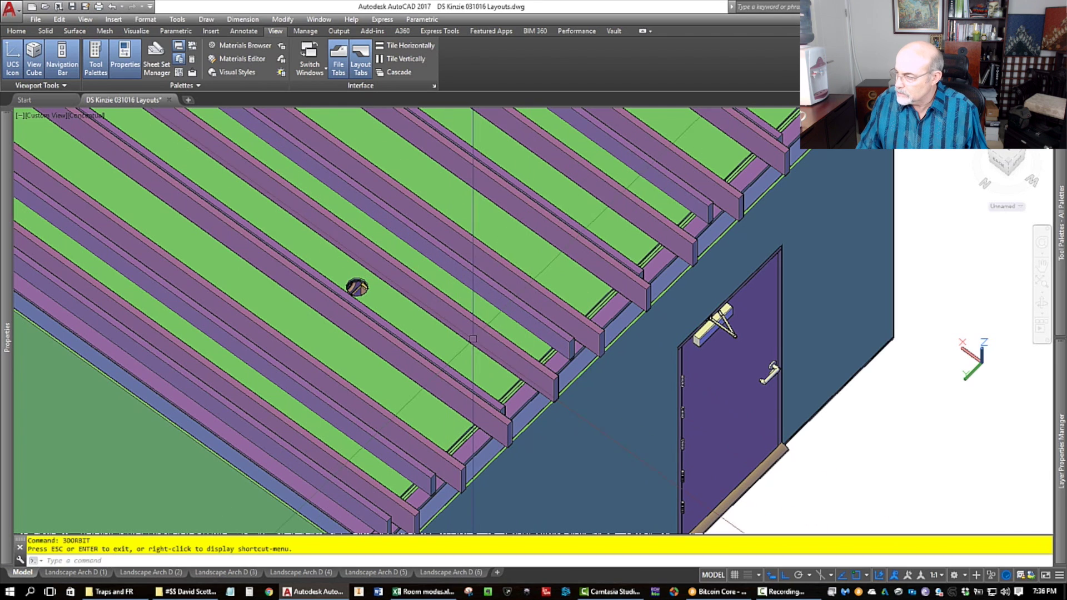
text(layfrz)
key(Return)
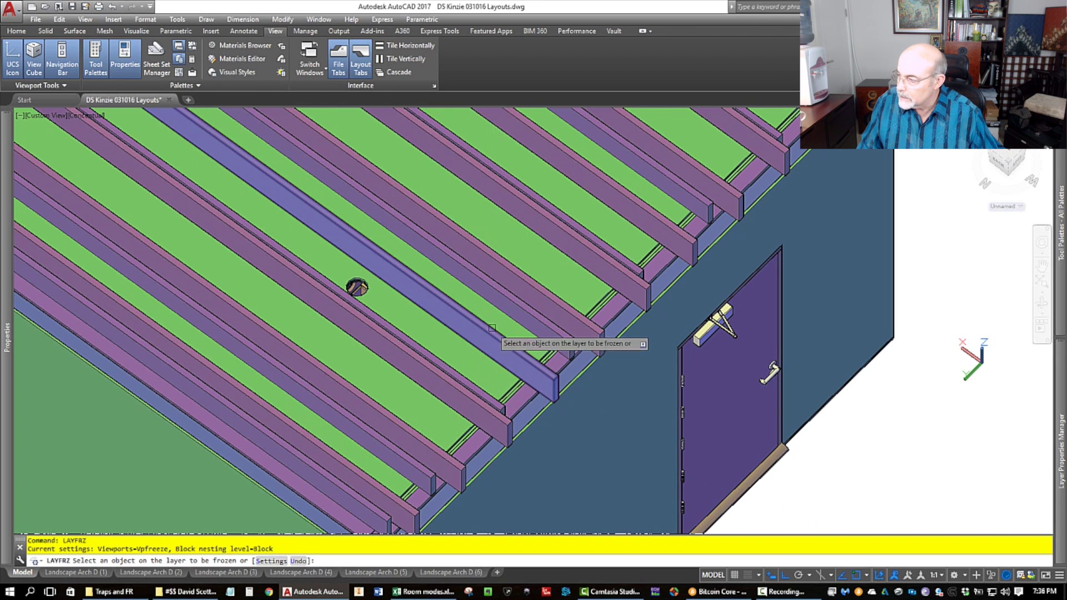
click(493, 328)
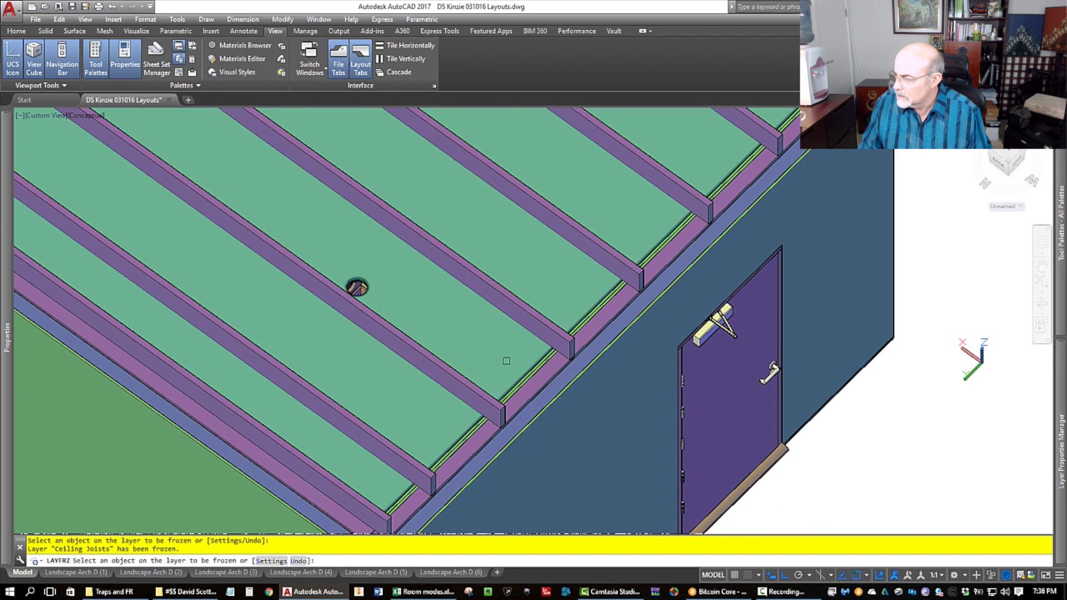
click(498, 408)
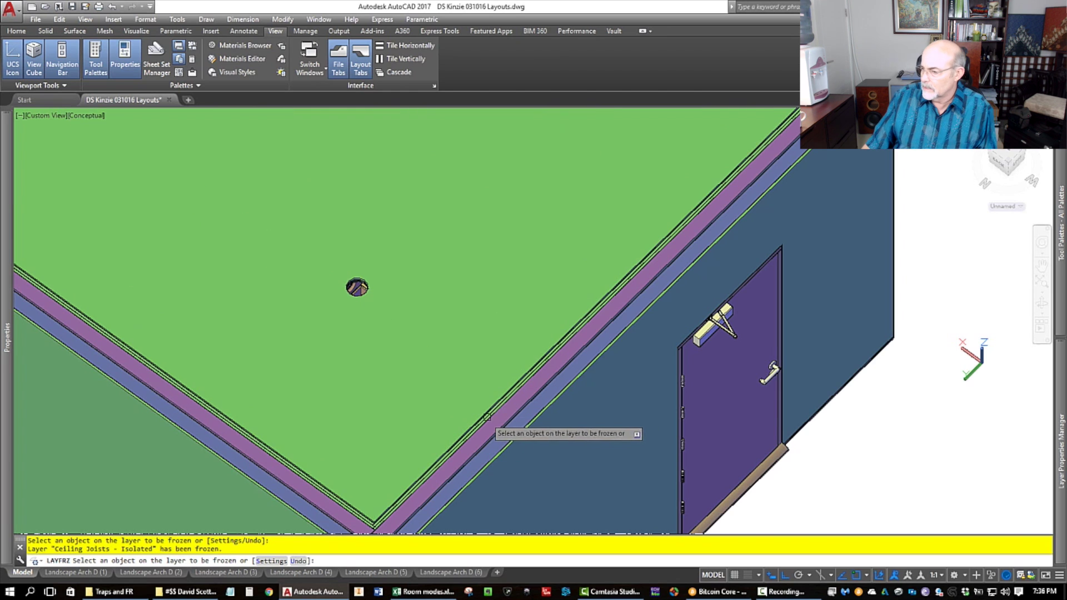
scroll(369, 287, up, 8)
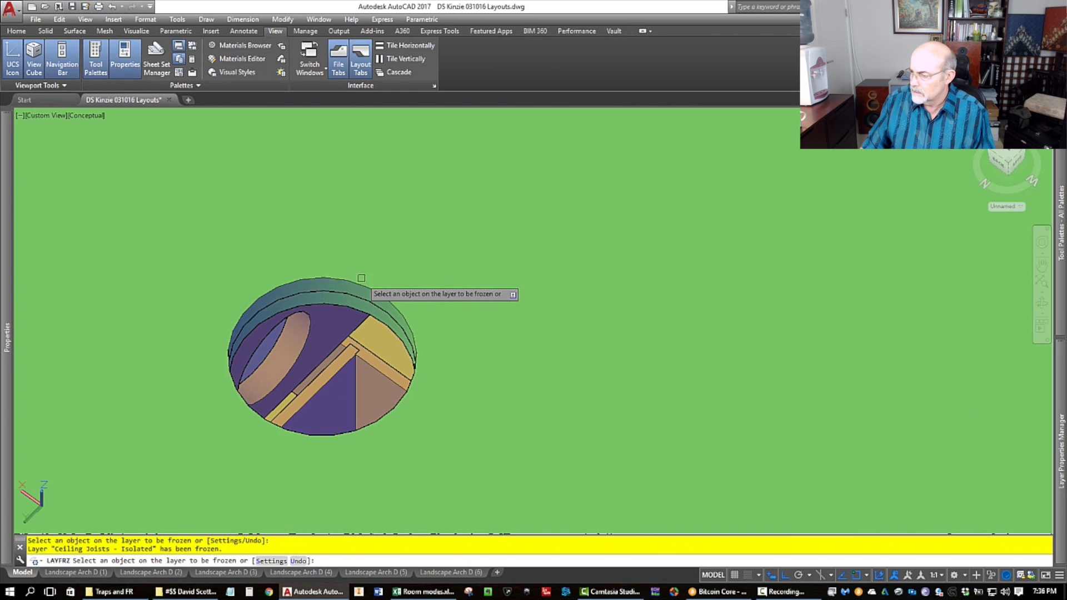
click(363, 283)
scroll(381, 326, down, 10)
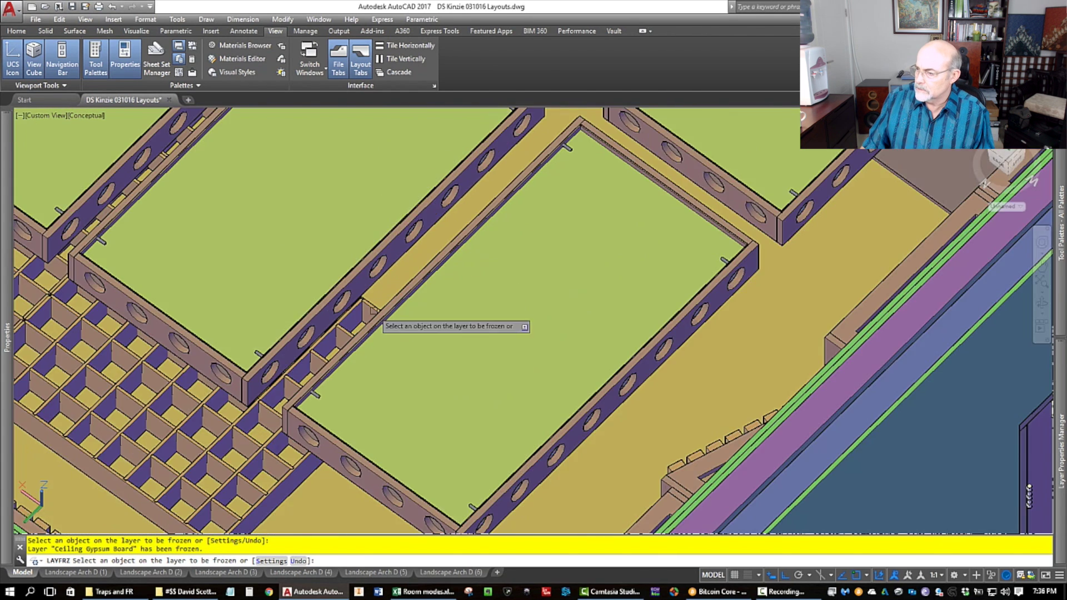
key(Escape)
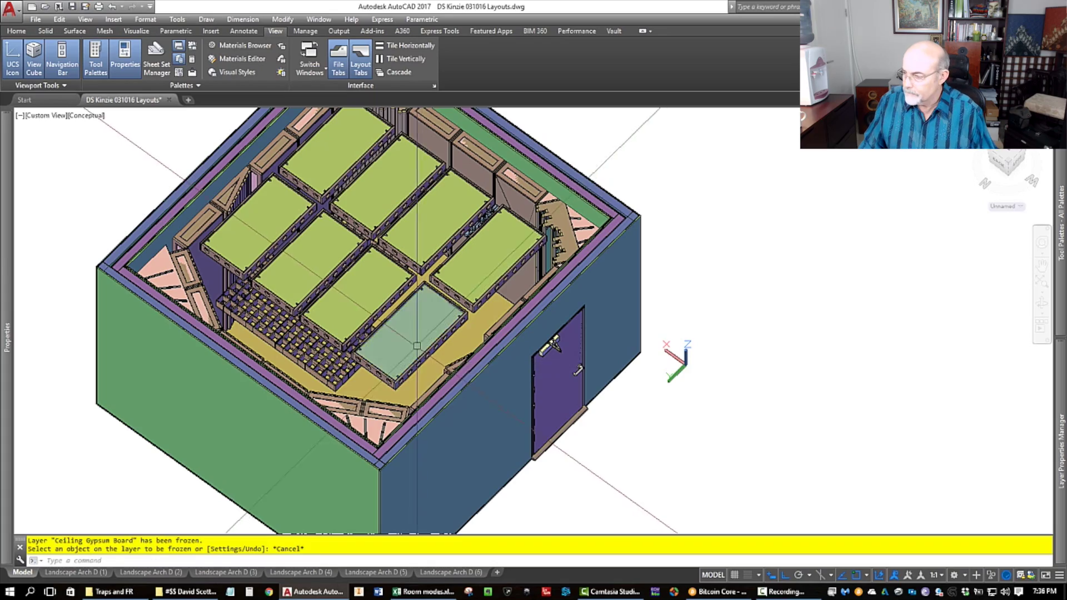
Step: Orbit into a low oblique close-up of the ceiling panel frames beside the green band
scroll(418, 330, up, 4)
scroll(416, 327, down, 2)
shift+middle_click(316, 252)
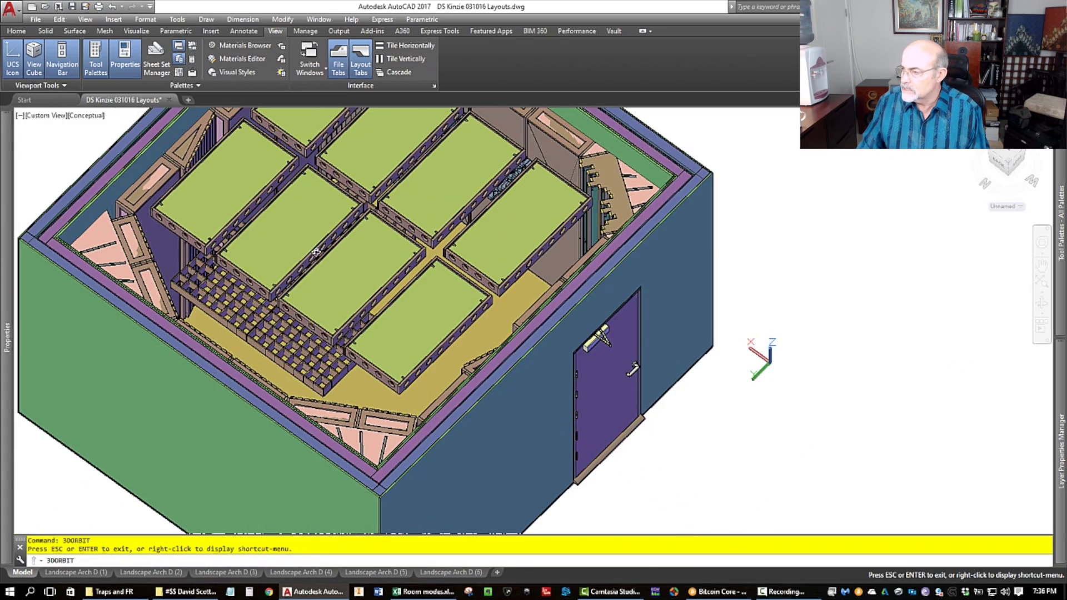
drag(400, 249, 202, 319)
scroll(203, 319, down, 2)
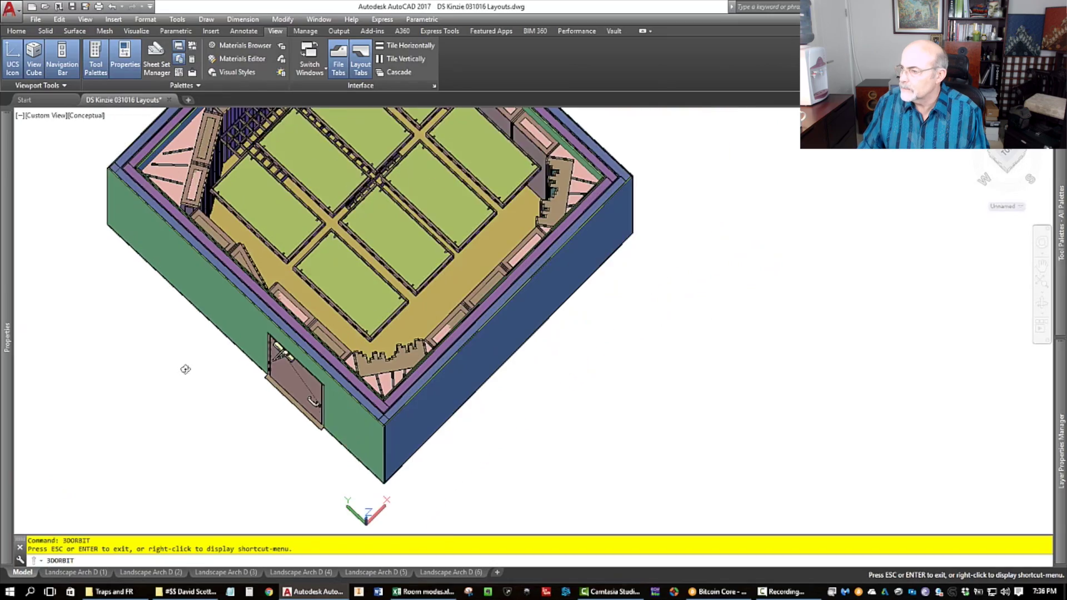
drag(185, 369, 473, 173)
scroll(478, 123, up, 5)
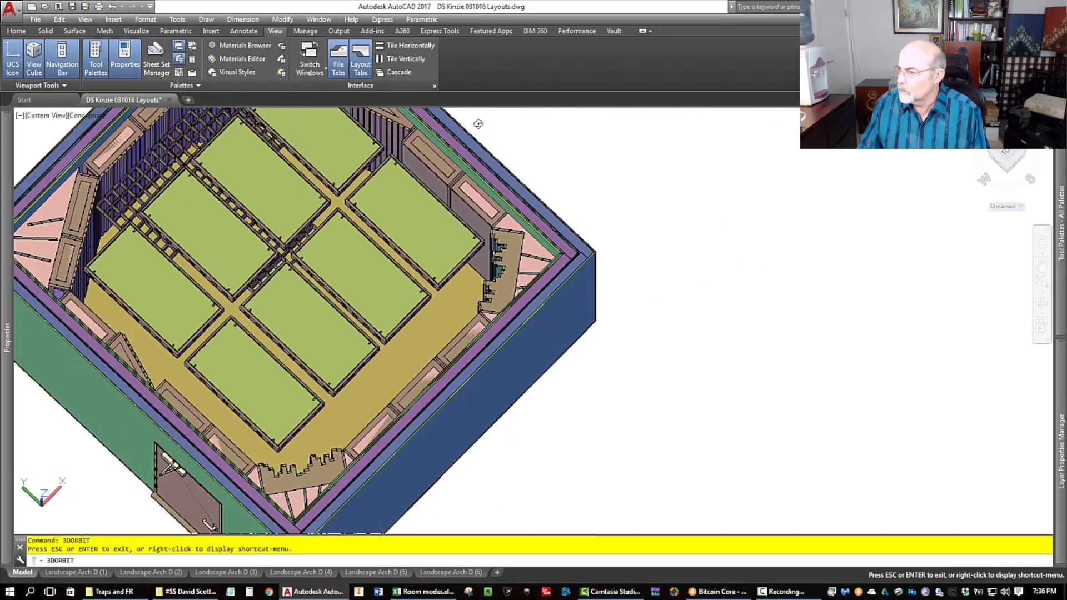
drag(478, 123, 466, 219)
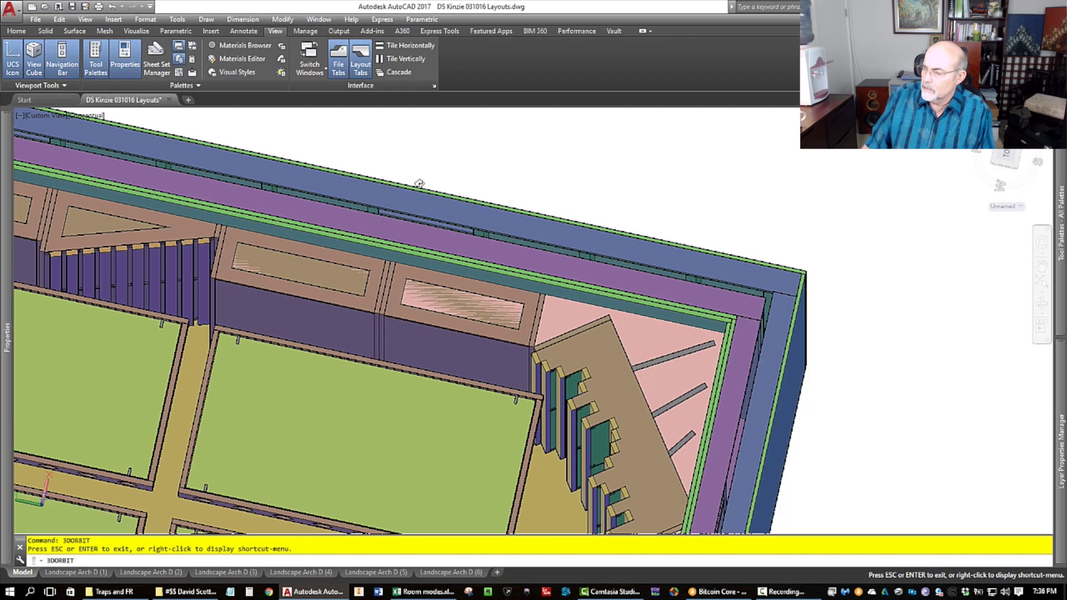
drag(405, 192, 396, 167)
scroll(388, 193, up, 4)
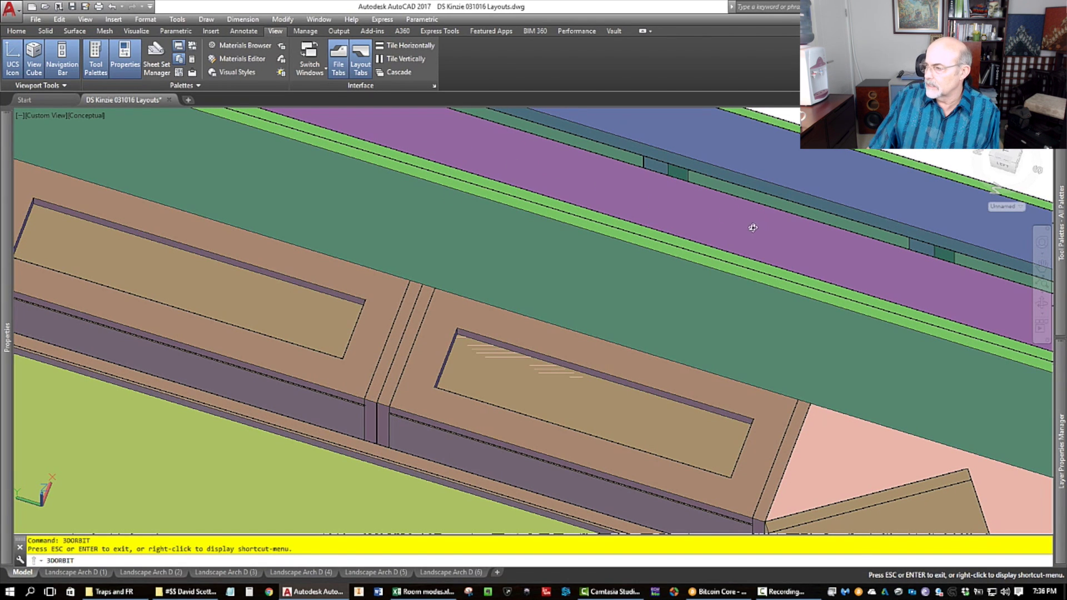
scroll(709, 258, down, 2)
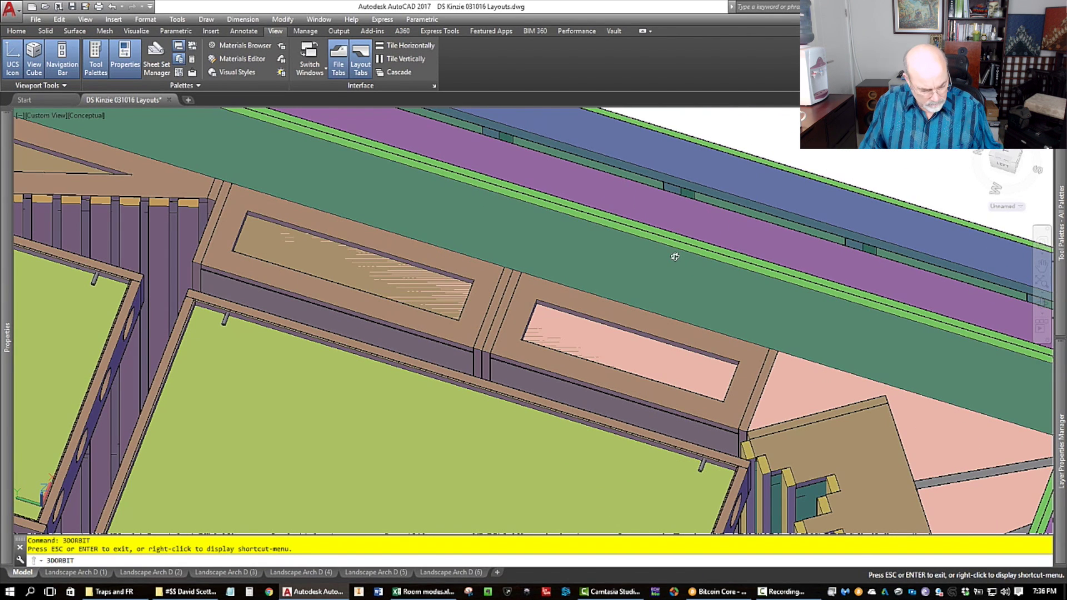
Step: Freeze the Gypsum Board layer with LAYFRZ to expose the wall studs
key(Escape)
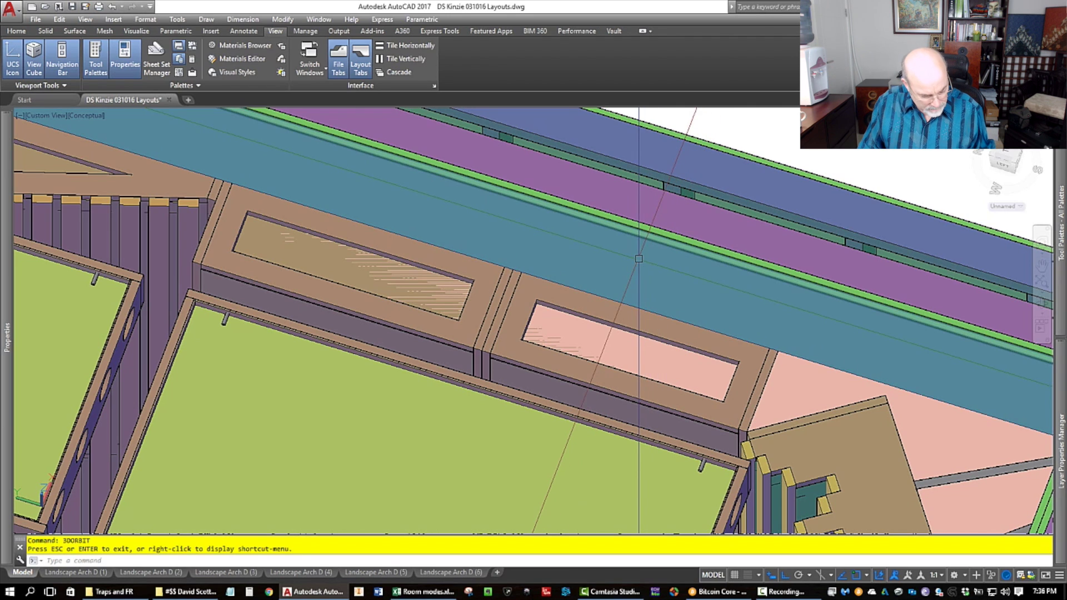
mouse_move(640, 256)
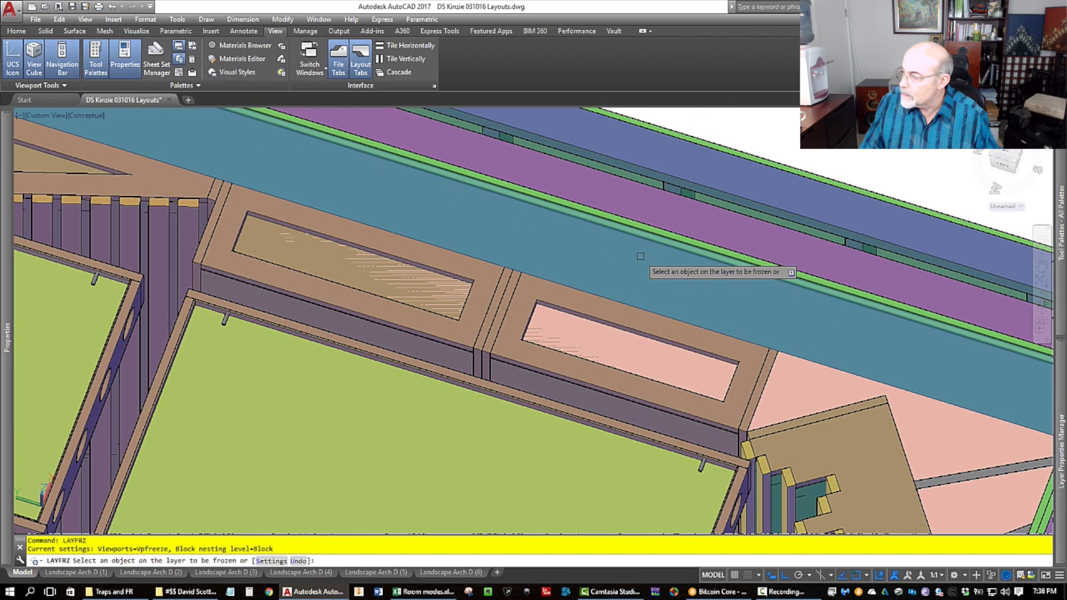
click(647, 239)
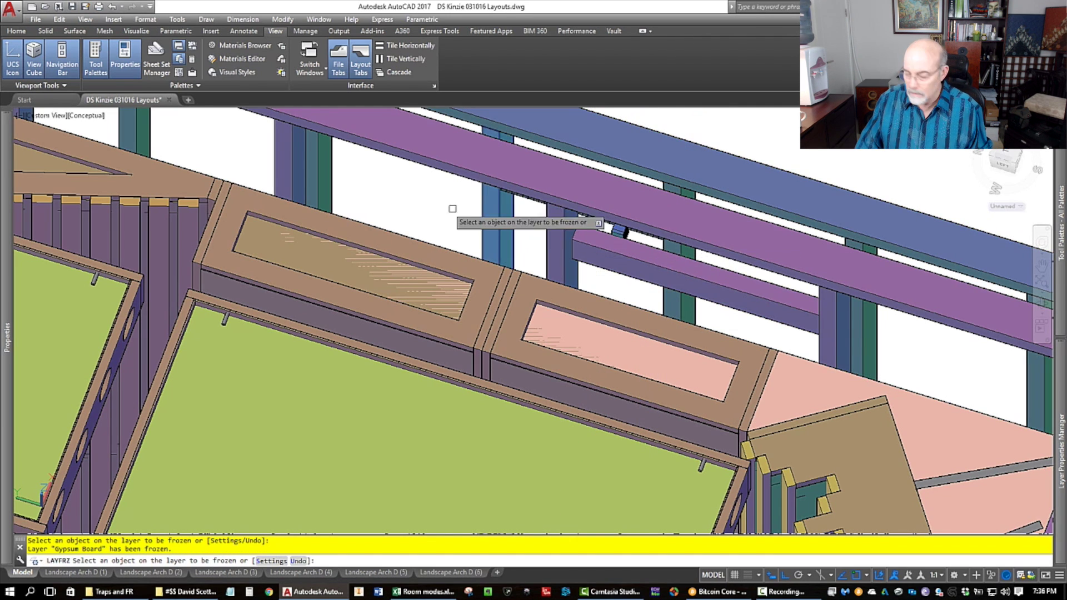
key(Escape)
scroll(670, 200, down, 3)
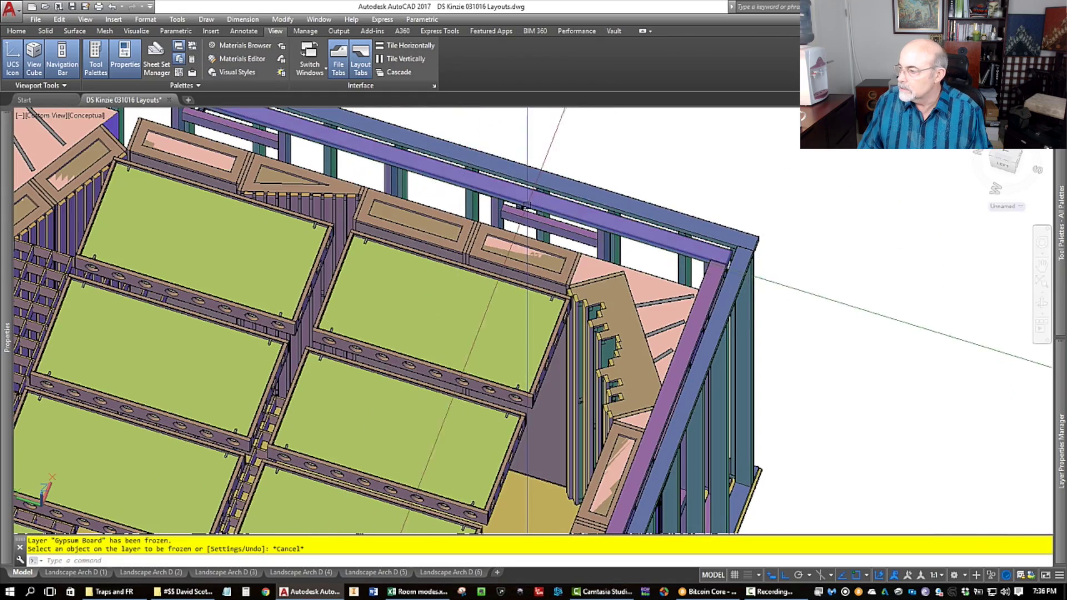
scroll(670, 201, up, 1)
Step: Orbit with 3DORBIT to see the whole stud-framed wall
text(3dorbit)
key(Return)
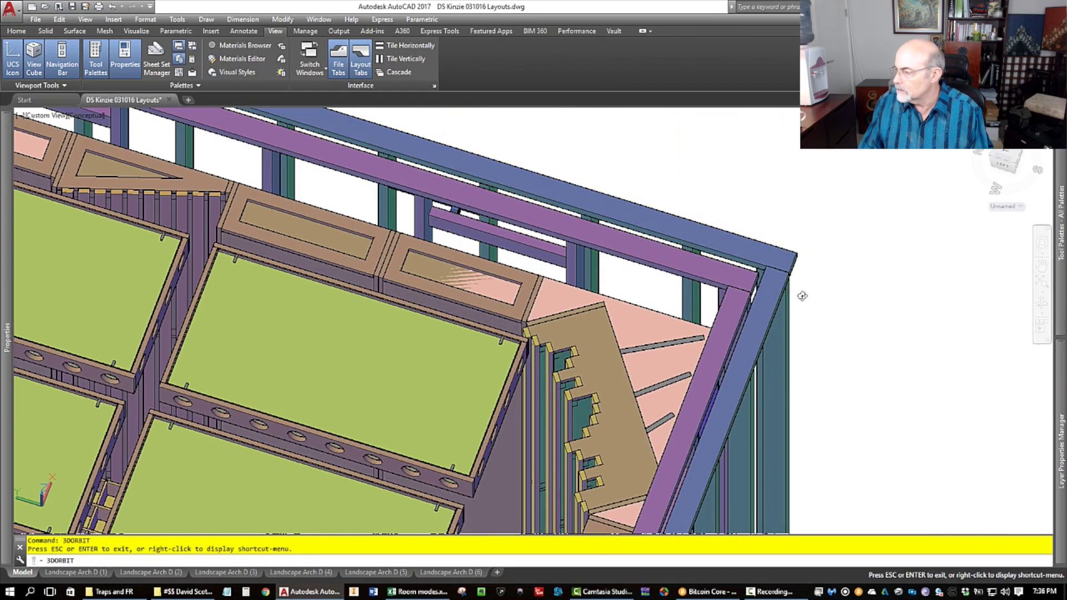
drag(801, 298, 607, 244)
scroll(608, 243, down, 5)
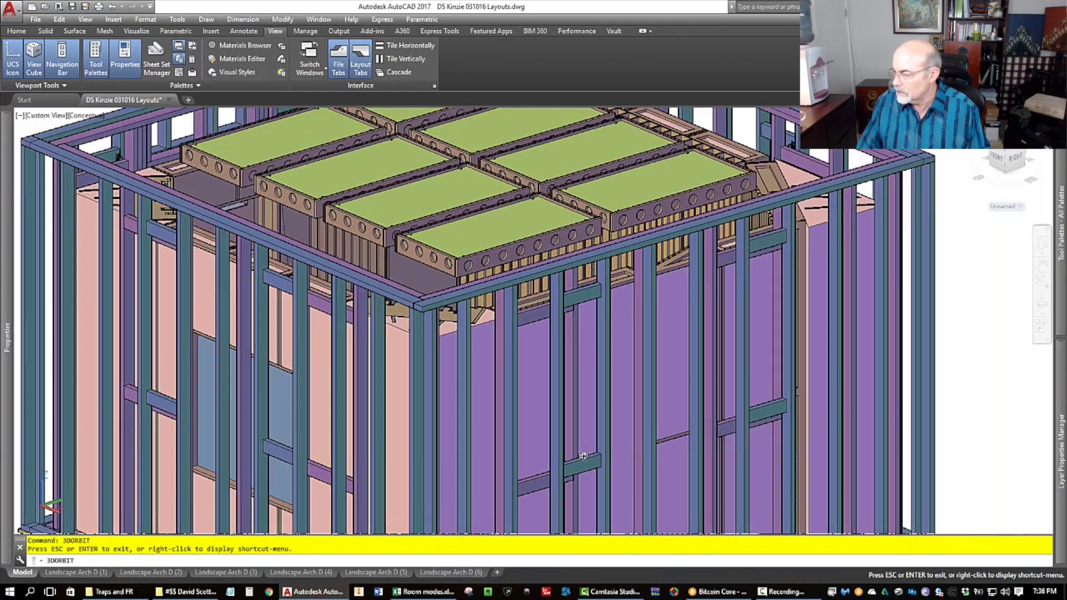
drag(556, 415, 750, 417)
scroll(750, 416, up, 10)
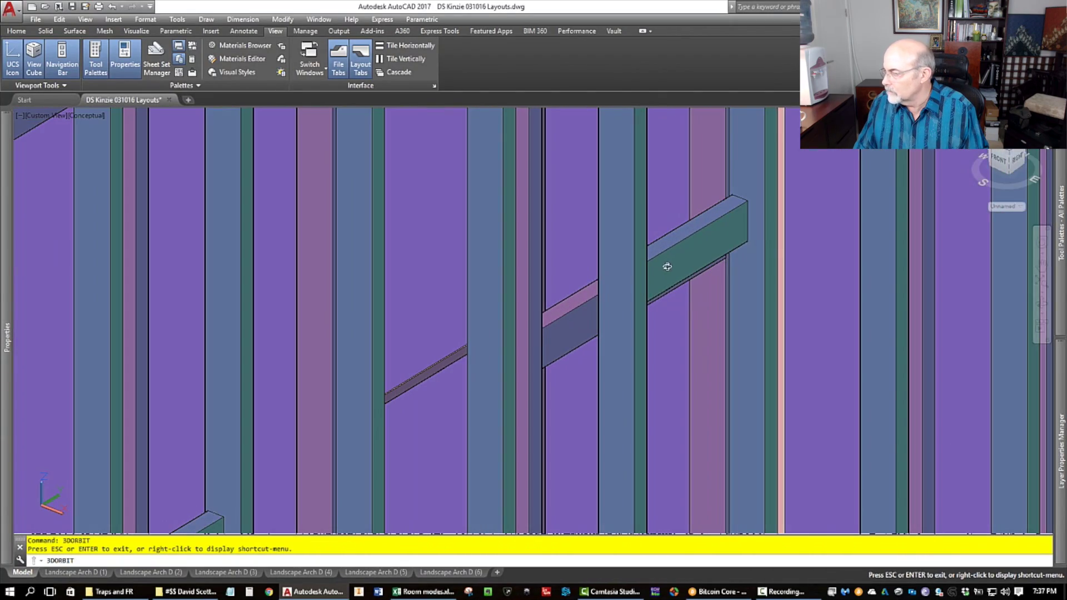
Step: Turn the framed wall face-on, then to an angled corner view of its bottom plate
drag(675, 255, 634, 157)
scroll(635, 158, up, 6)
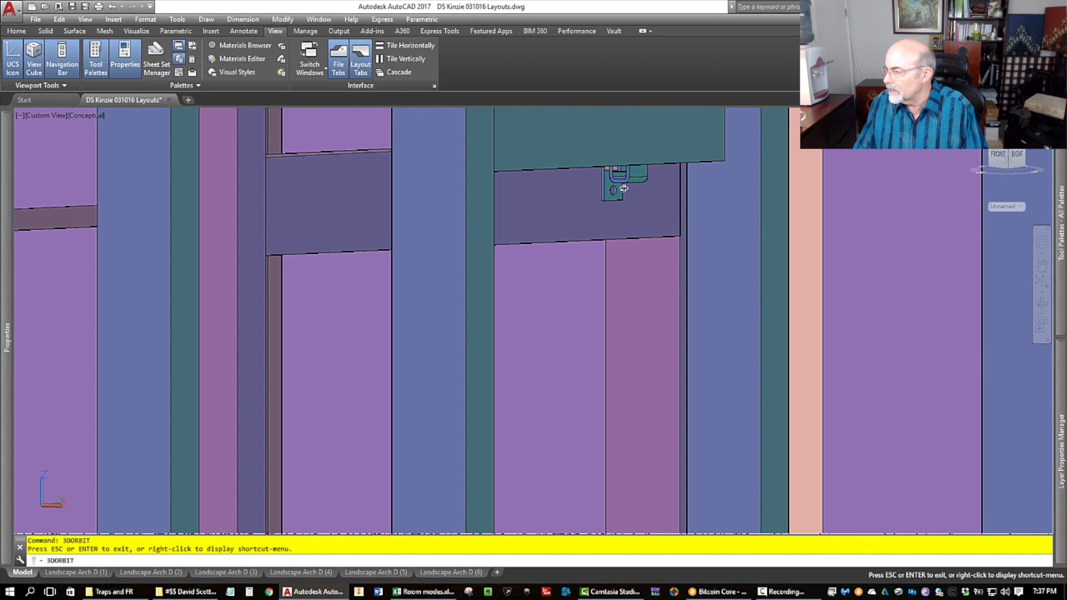
scroll(624, 172, down, 5)
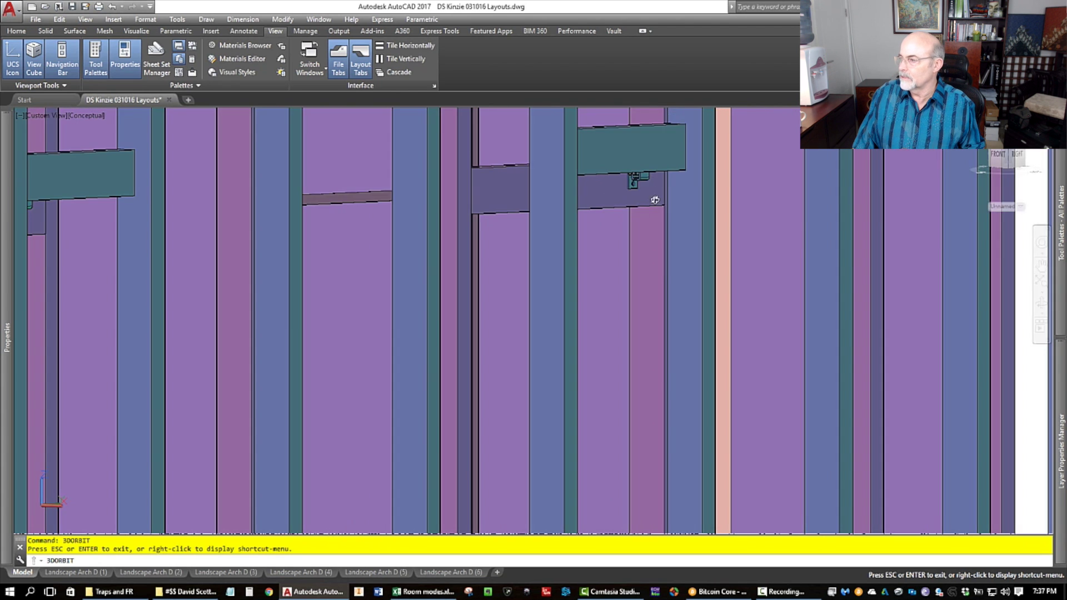
scroll(314, 187, down, 3)
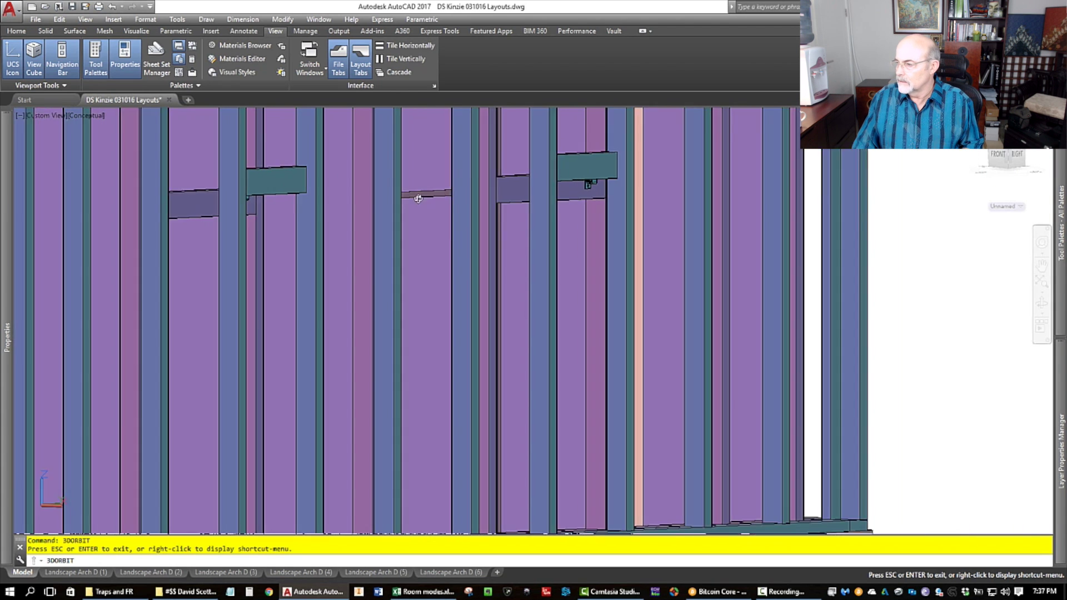
drag(314, 187, 399, 412)
scroll(578, 398, down, 2)
scroll(578, 397, up, 5)
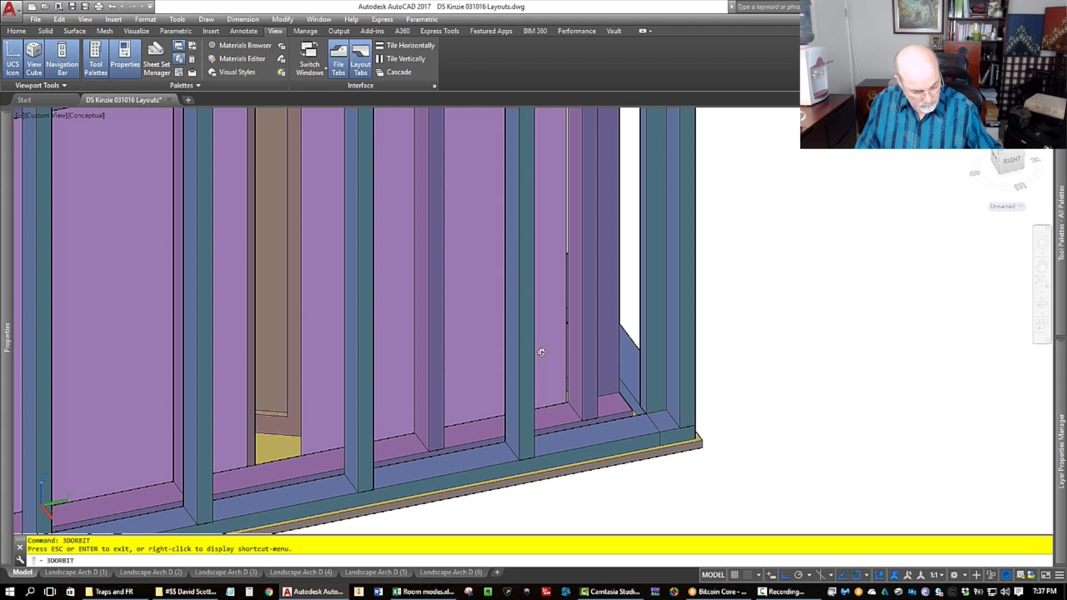
Step: Set the view to the Top plan with -VIEW, Orthographic, Top
key(Escape)
text(-v)
key(Return)
text(o)
key(Return)
text(t)
key(Return)
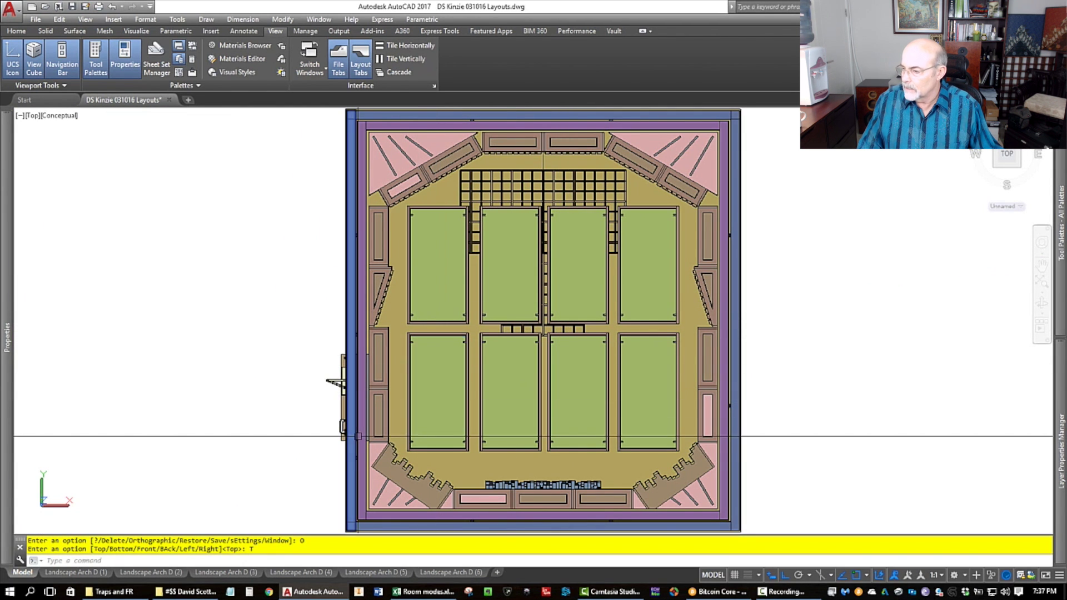
mouse_move(1062, 423)
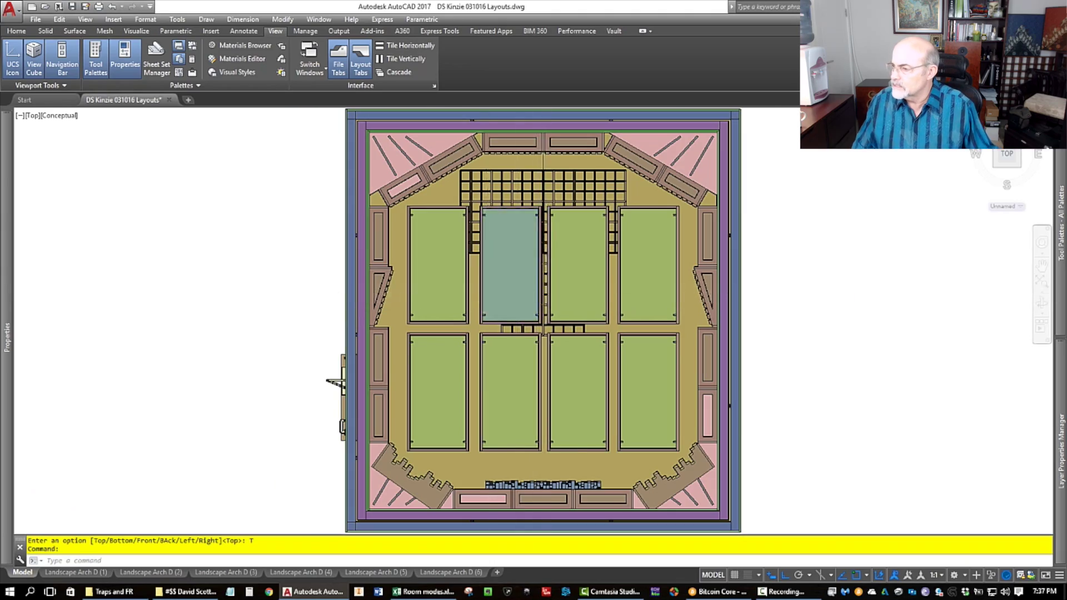
scroll(484, 289, up, 4)
Step: Tilt the plan into a zoomed 3D view of the perforated ceiling absorption panel frames
shift+middle_click(441, 328)
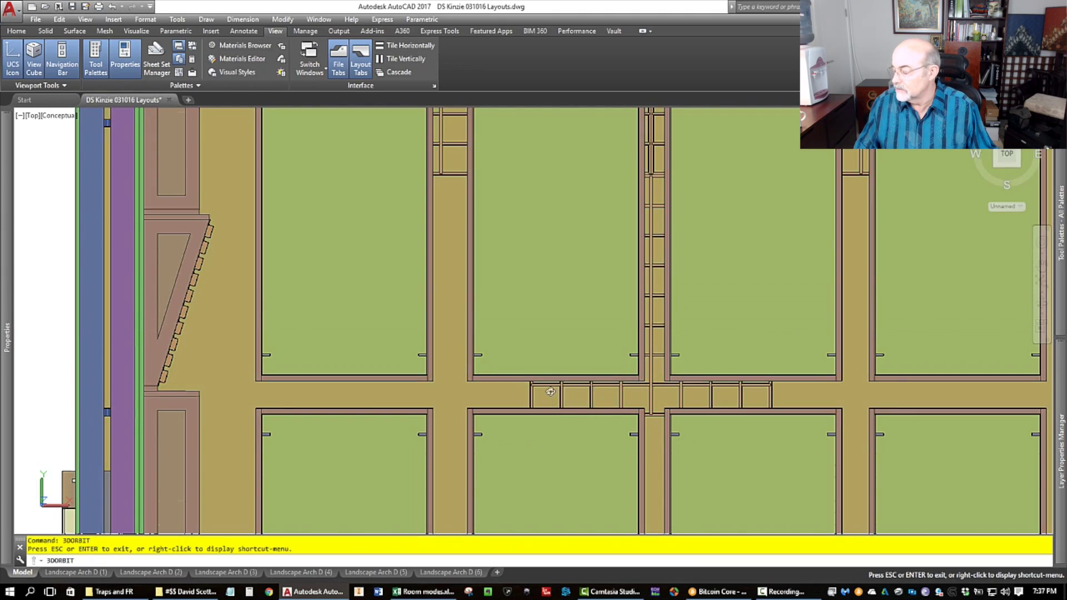
mouse_move(550, 391)
mouse_down()
mouse_move(483, 303)
mouse_move(476, 376)
mouse_up()
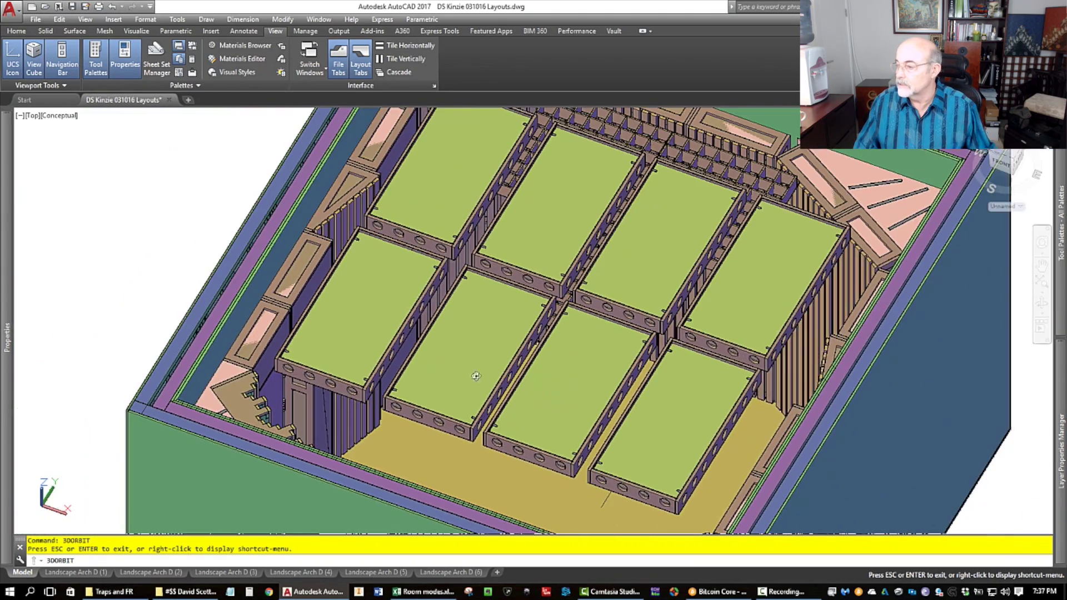
scroll(564, 183, up, 4)
key(Escape)
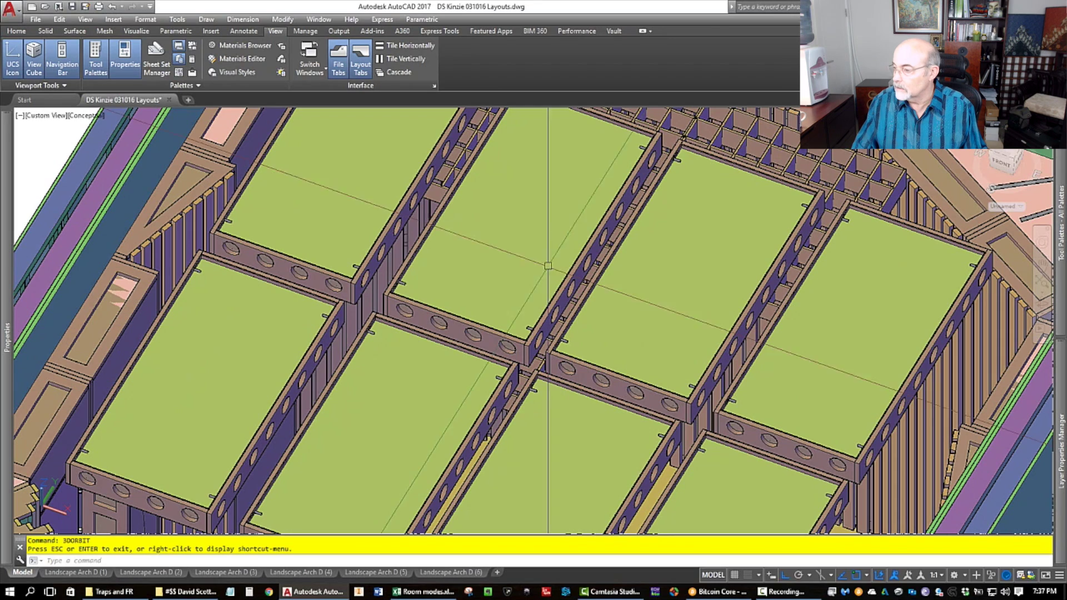
scroll(532, 283, down, 5)
scroll(523, 285, up, 7)
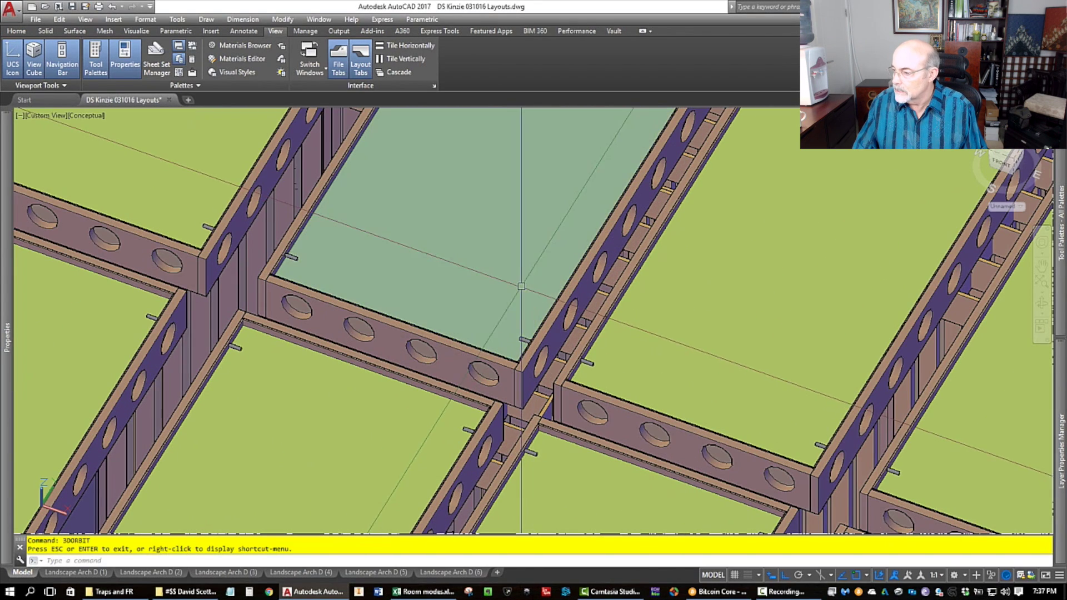
Step: Freeze the backing fabric, screw and Rock Wool layers to see the framing, then undo the freezes
text(layfrz)
key(Return)
click(555, 322)
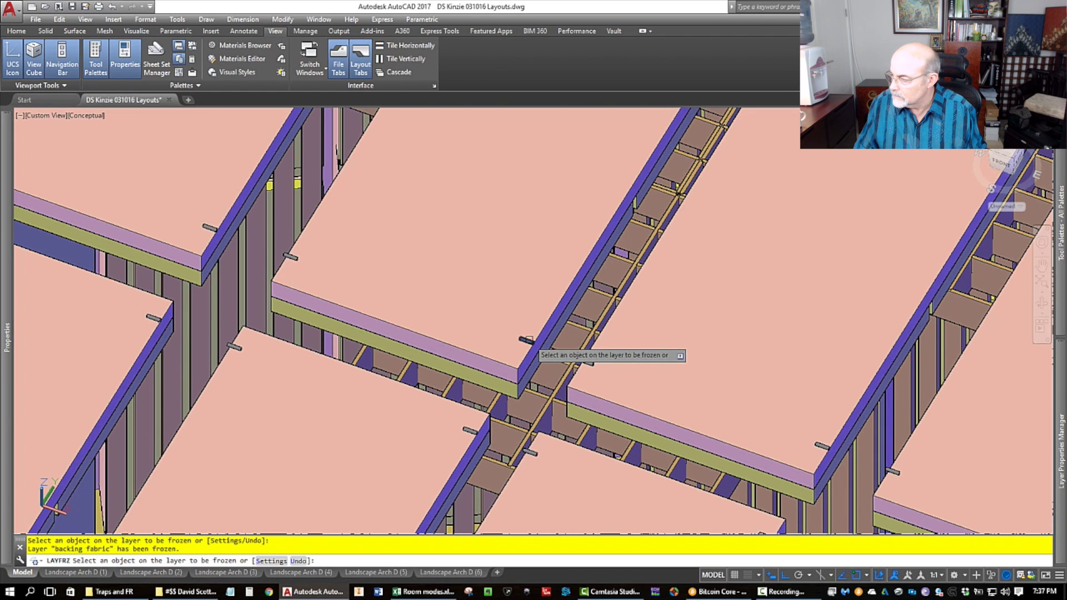
click(528, 340)
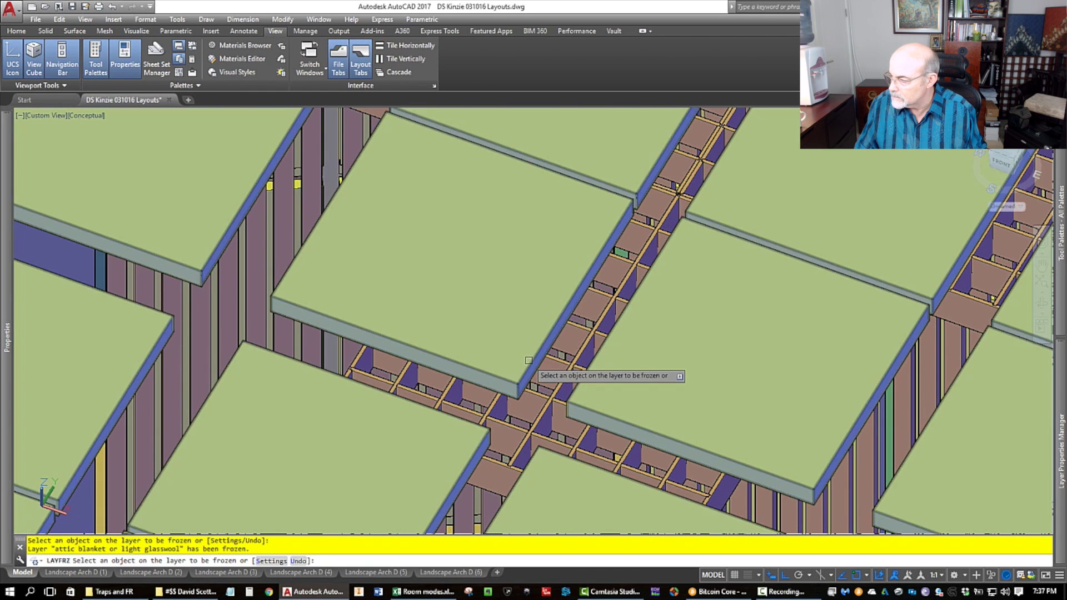
click(527, 359)
scroll(499, 318, down, 6)
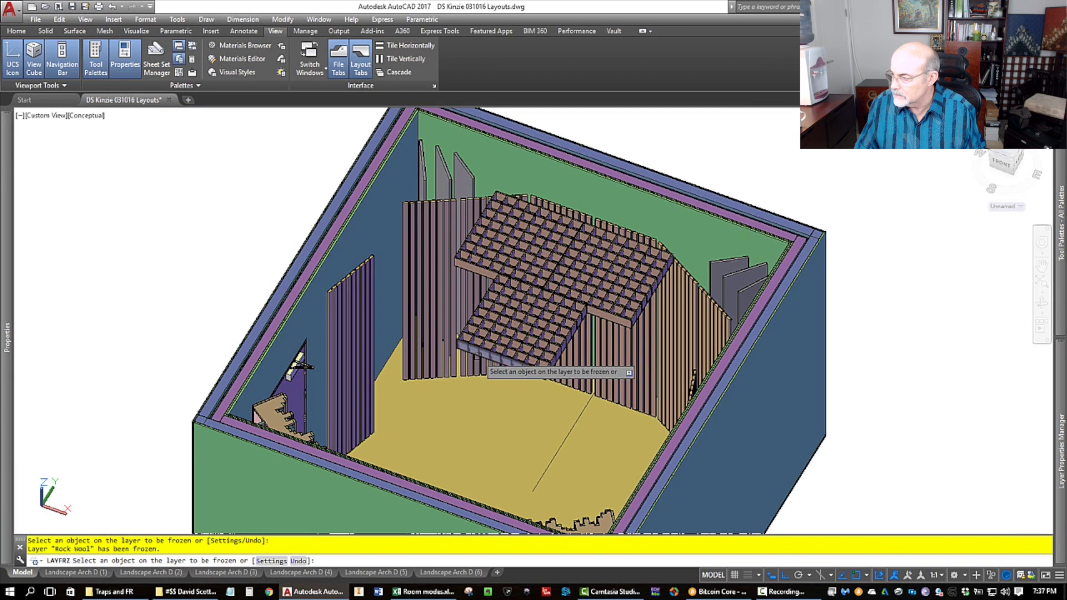
key(Return)
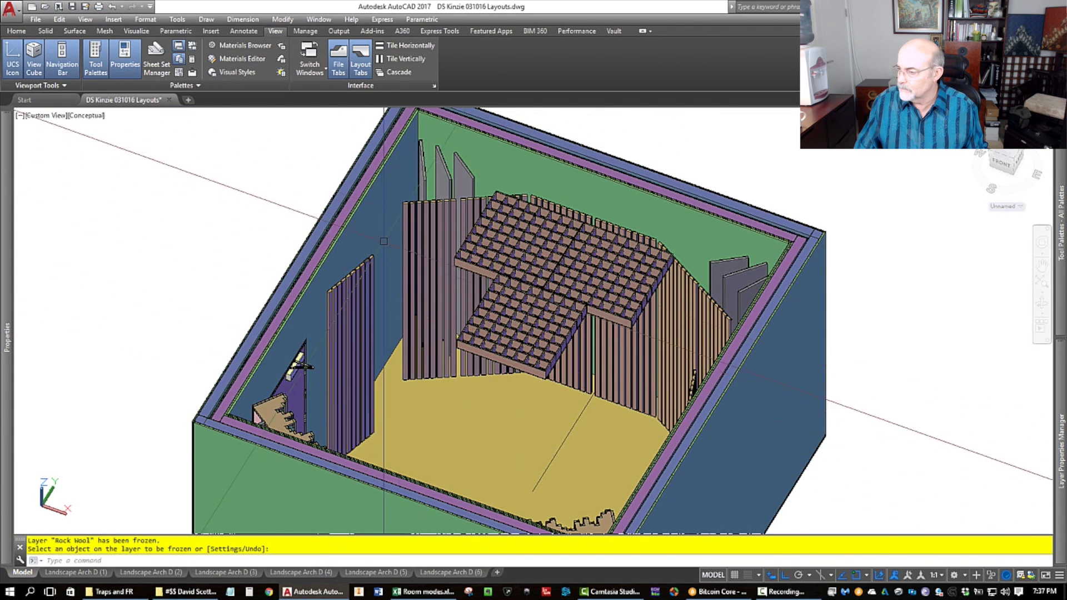
key(ctrl+z)
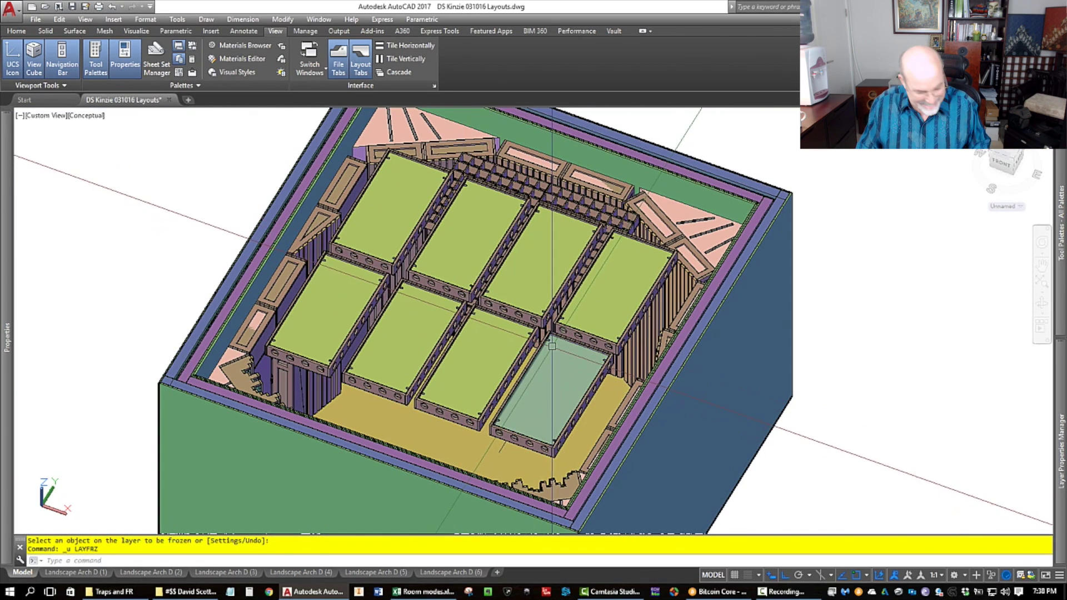
Step: Switch the display to 2D Wireframe and the view to Top plan
text(vscurrent)
key(Return)
text(2)
key(Return)
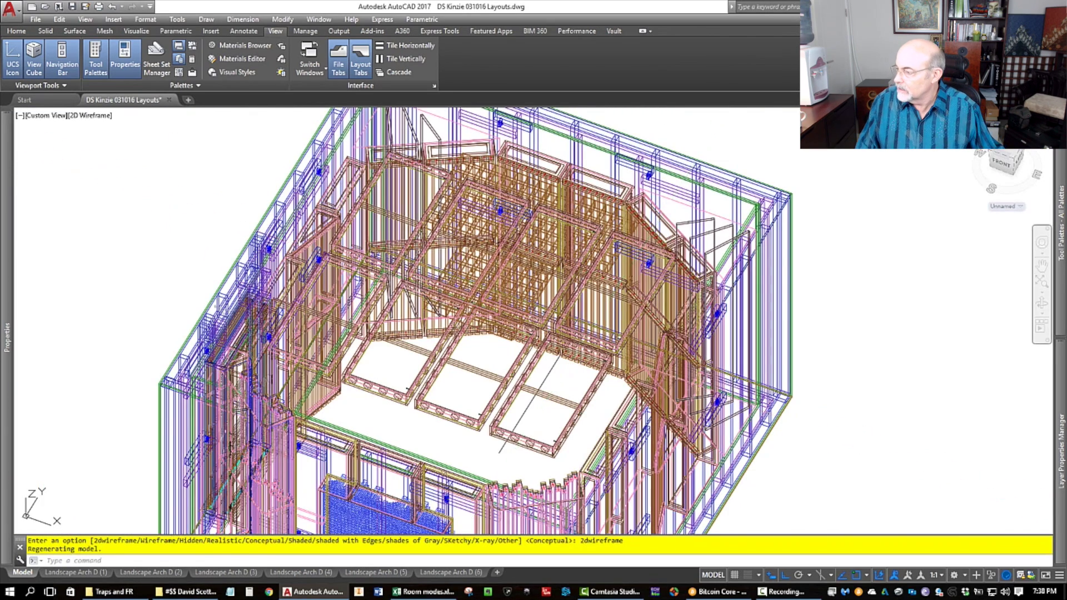
text(-view)
key(Return)
text(o)
key(Return)
text(t)
key(Return)
scroll(611, 348, down, 3)
scroll(645, 395, up, 6)
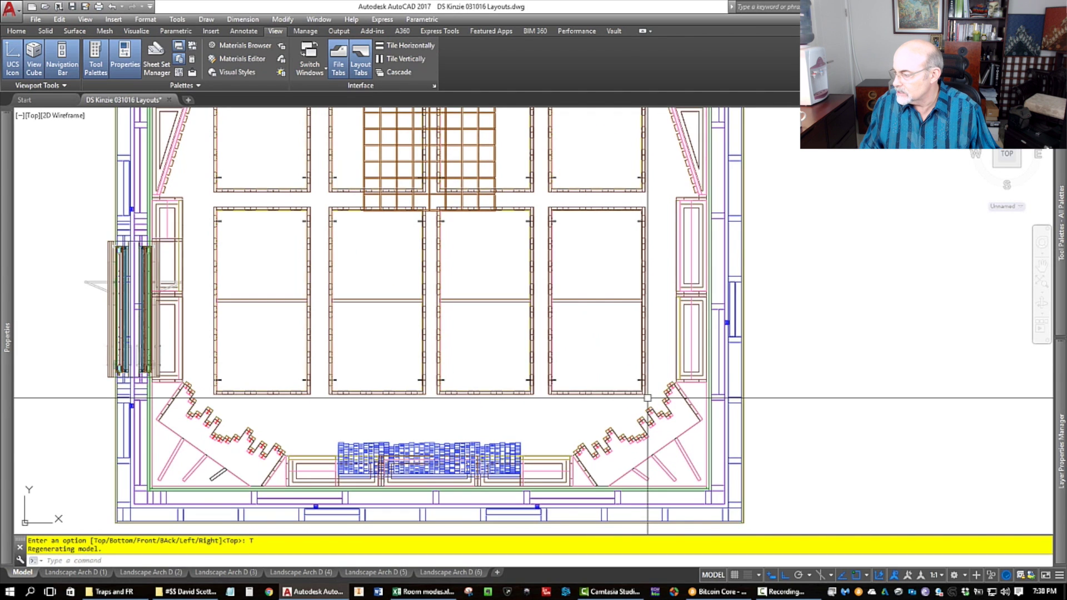
Step: Select the ceiling panel grid framing and hide it with HIDEOBJECTS
click(653, 401)
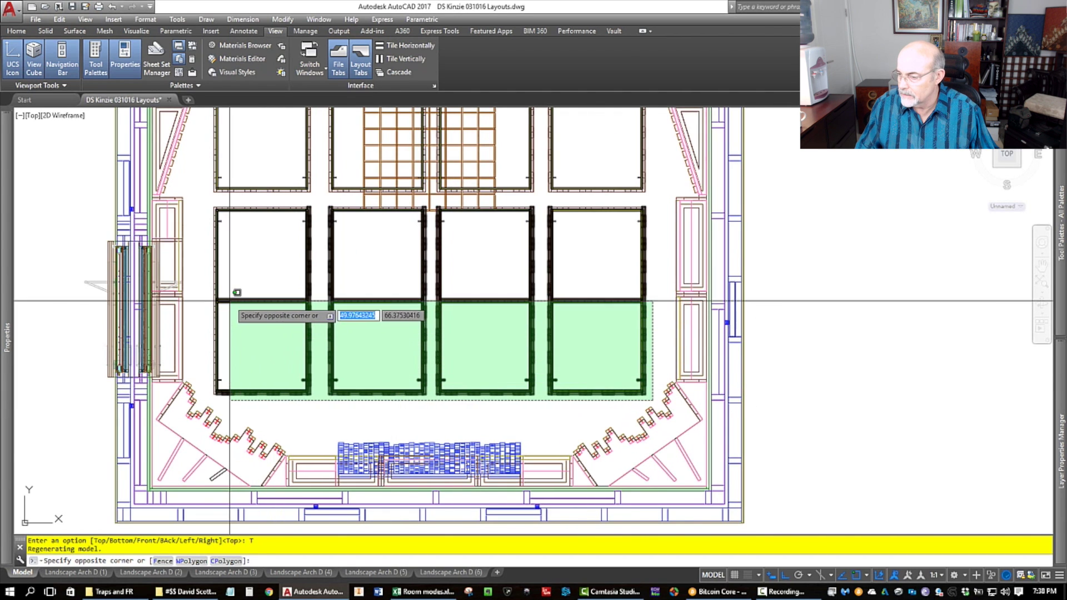
click(213, 277)
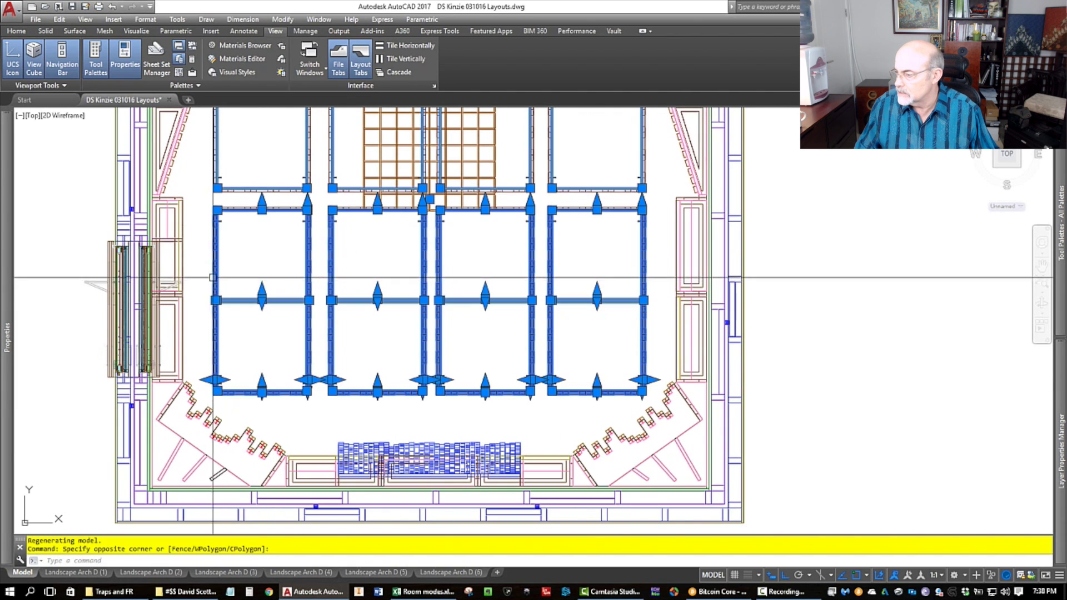
text(hideobjects)
key(Return)
scroll(290, 305, down, 6)
scroll(428, 353, up, 4)
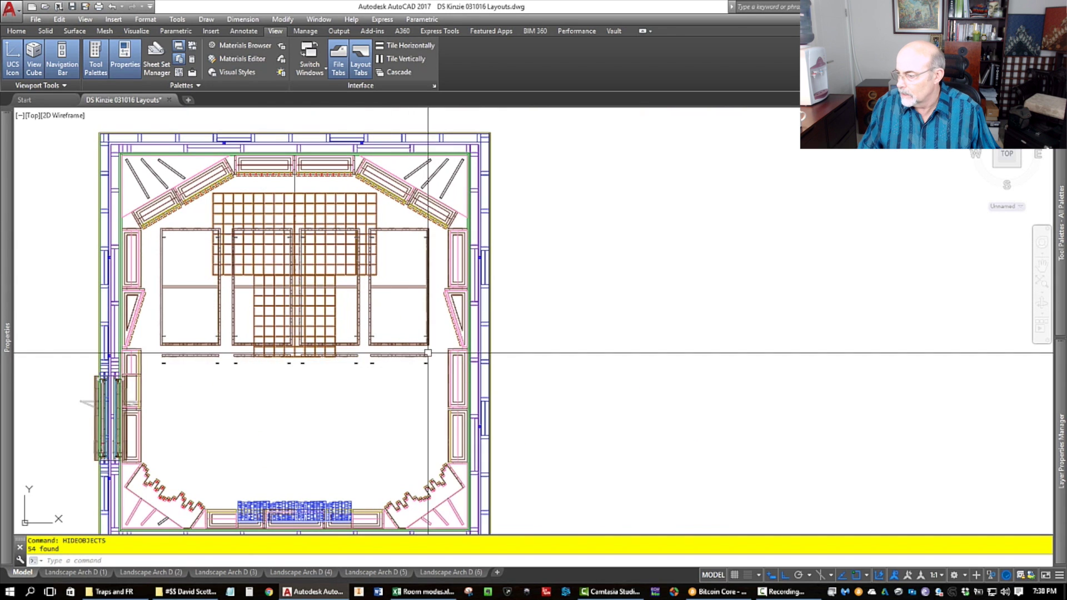
Step: Hide the right-hand framing members beside the grid and select the left-hand ones
click(434, 376)
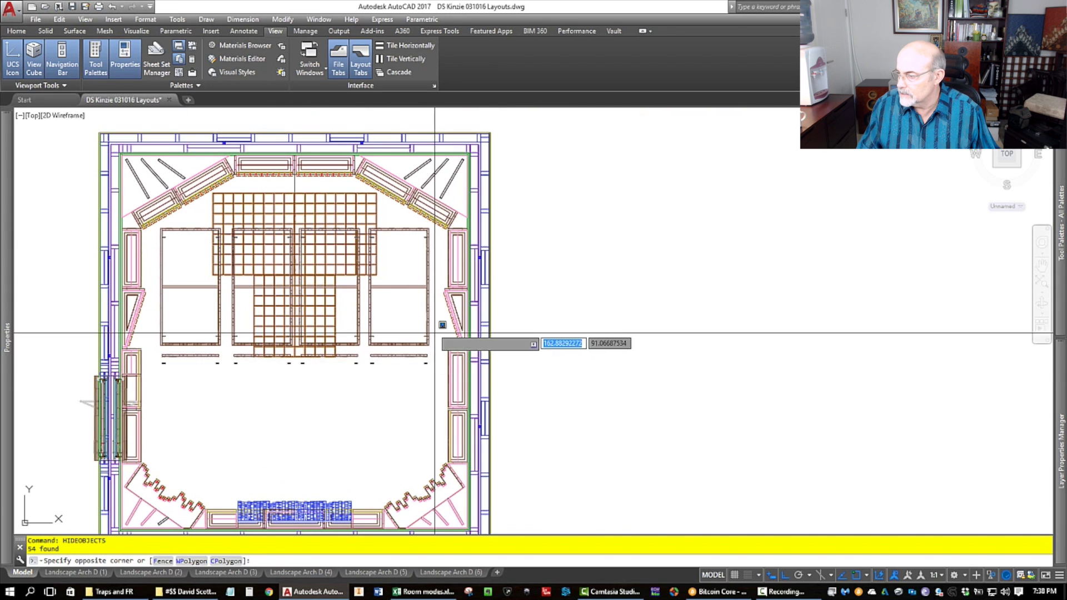
click(410, 235)
key(Delete)
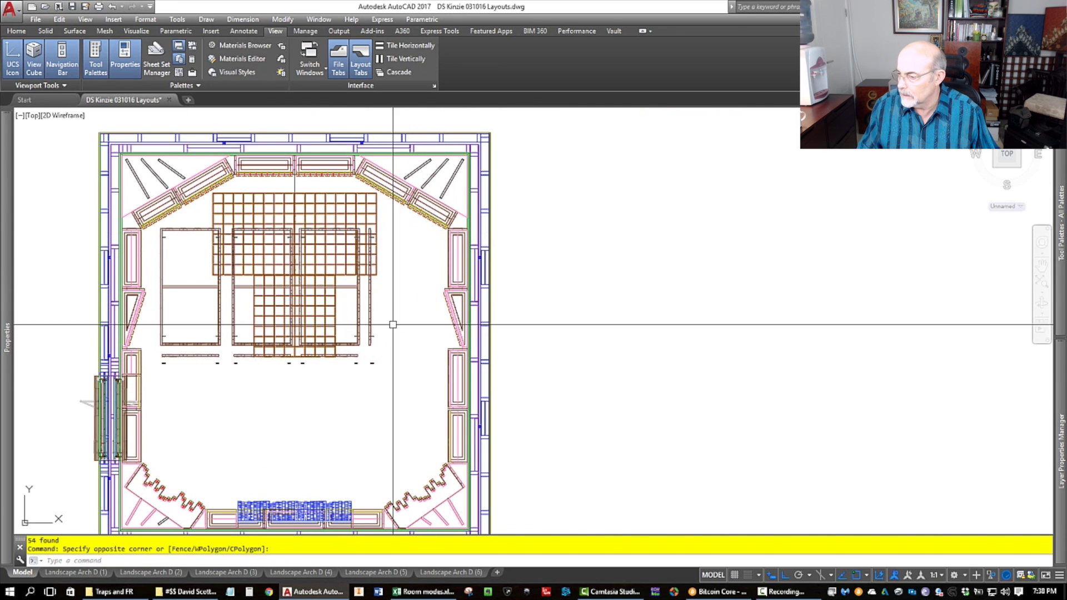
click(224, 374)
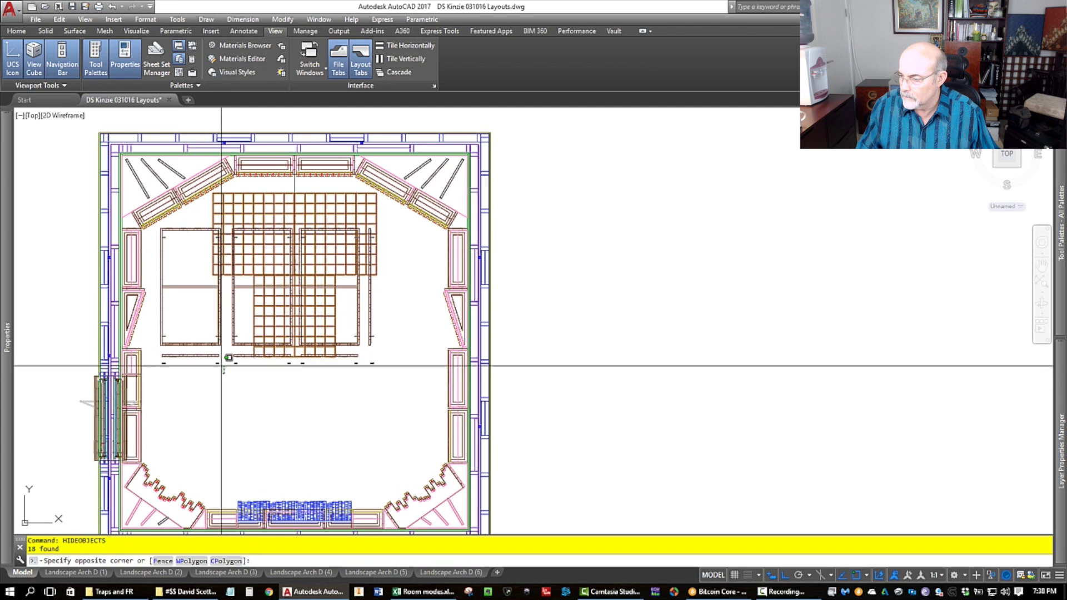
click(165, 314)
Step: Hide the left framing members, then the upper-left and top framing lines
key(Delete)
scroll(189, 235, up, 2)
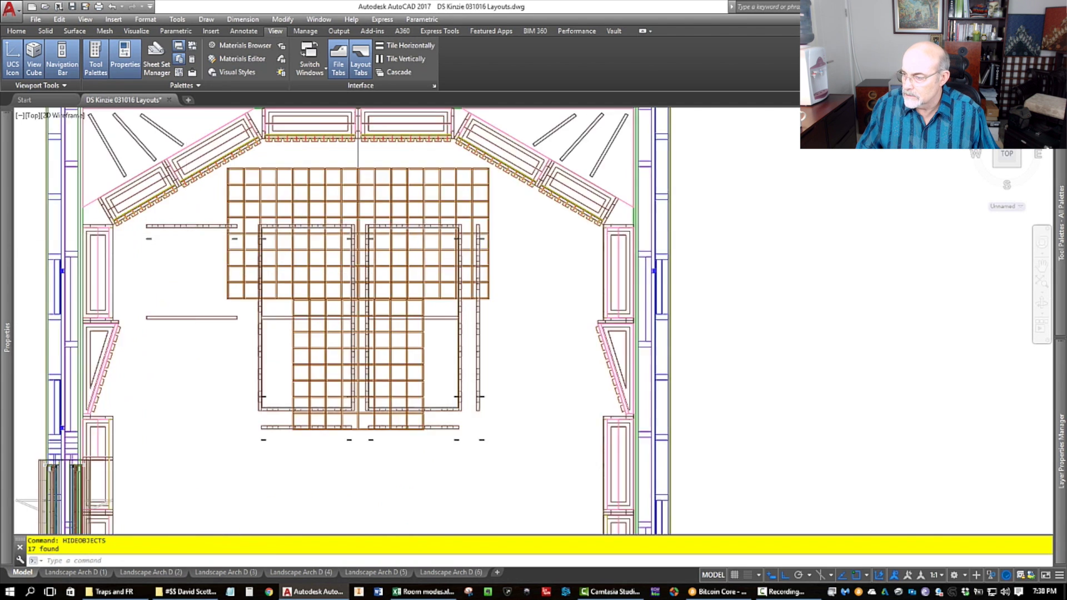
scroll(190, 234, up, 2)
click(111, 216)
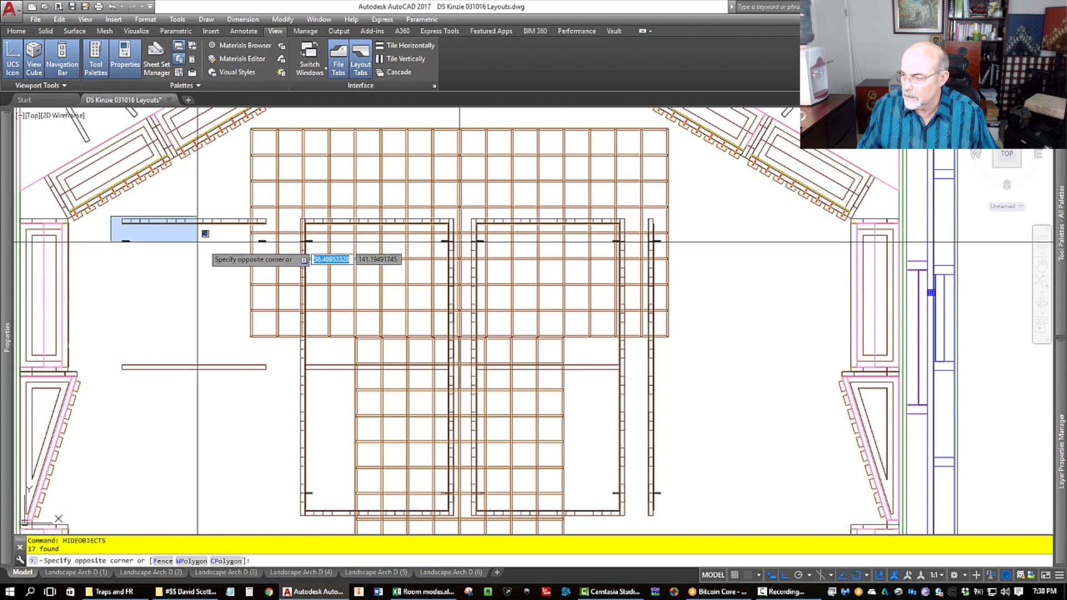
click(708, 261)
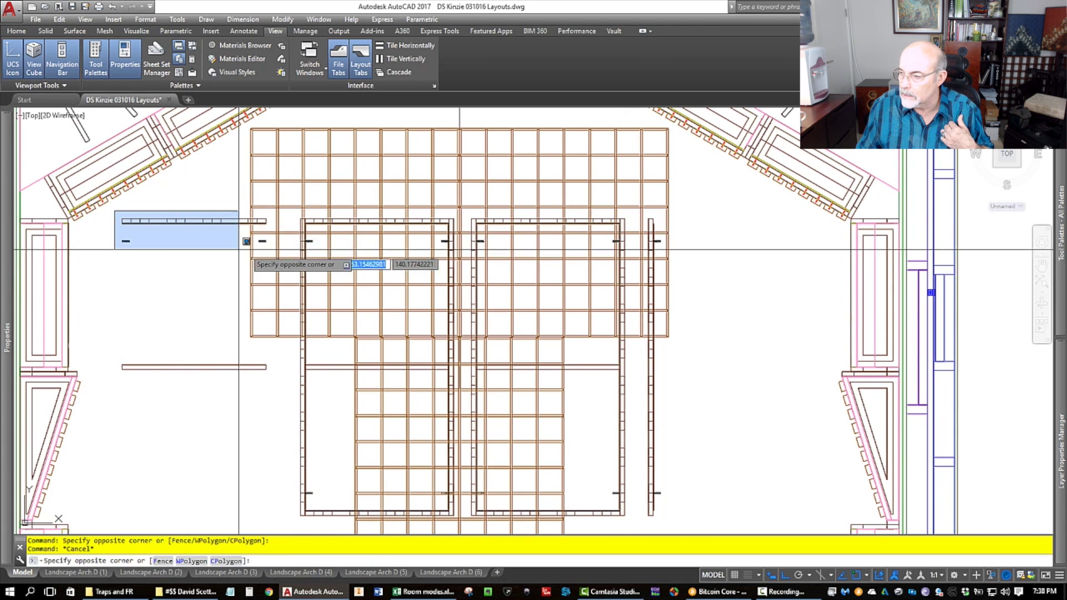
click(343, 255)
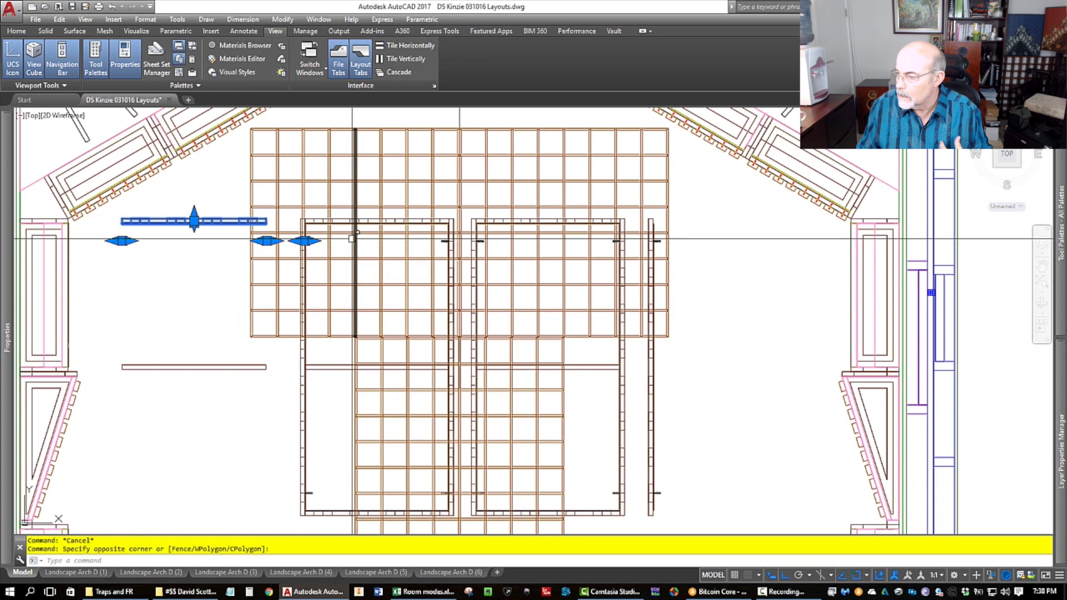
click(294, 201)
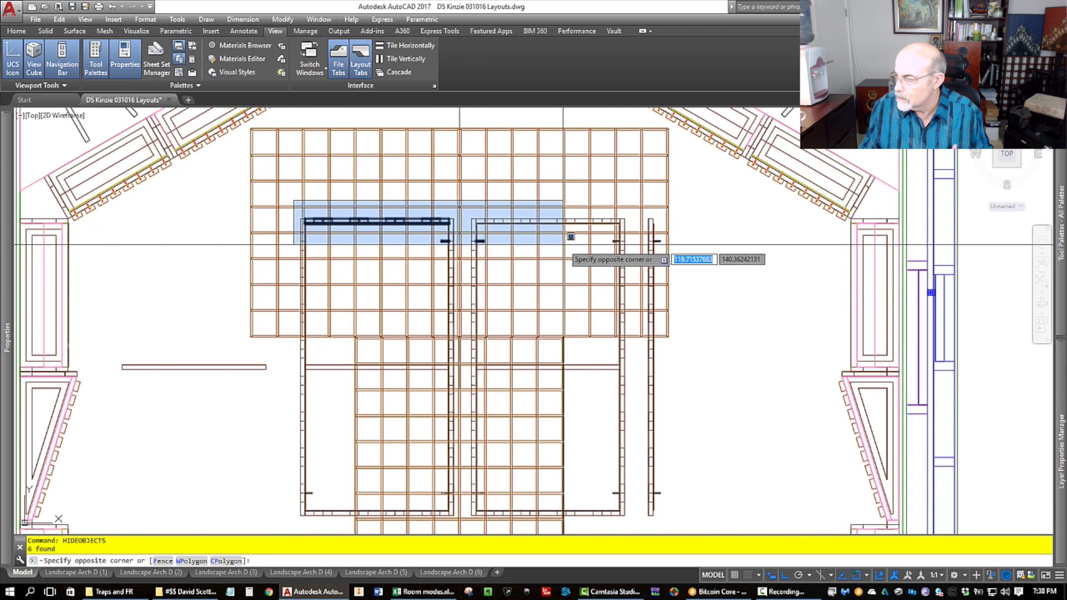
click(640, 241)
key(Return)
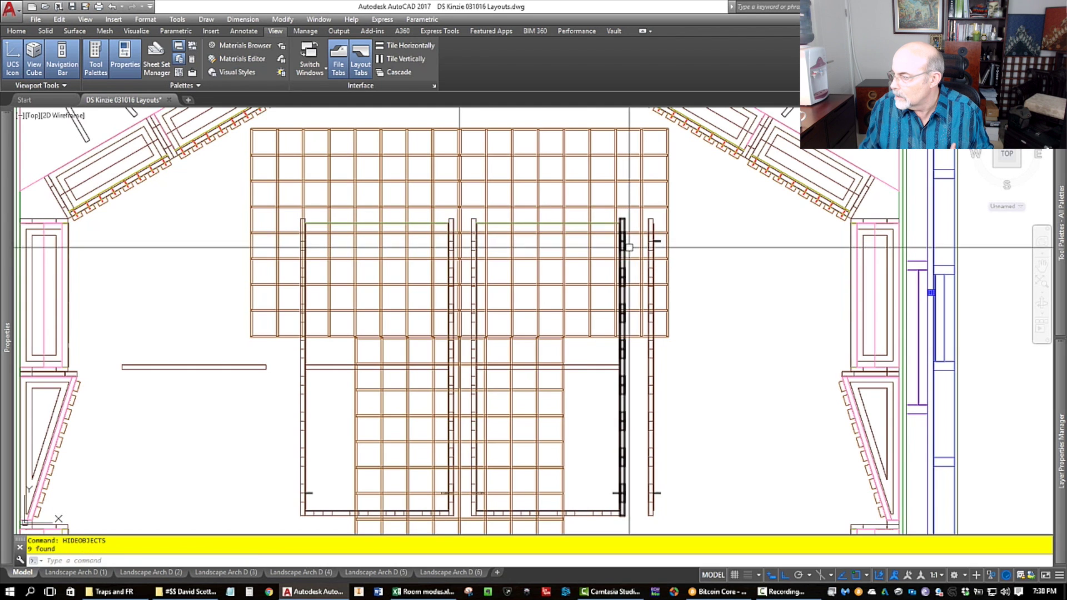
Step: Hide the right vertical framing assembly of the ceiling cloud
click(680, 252)
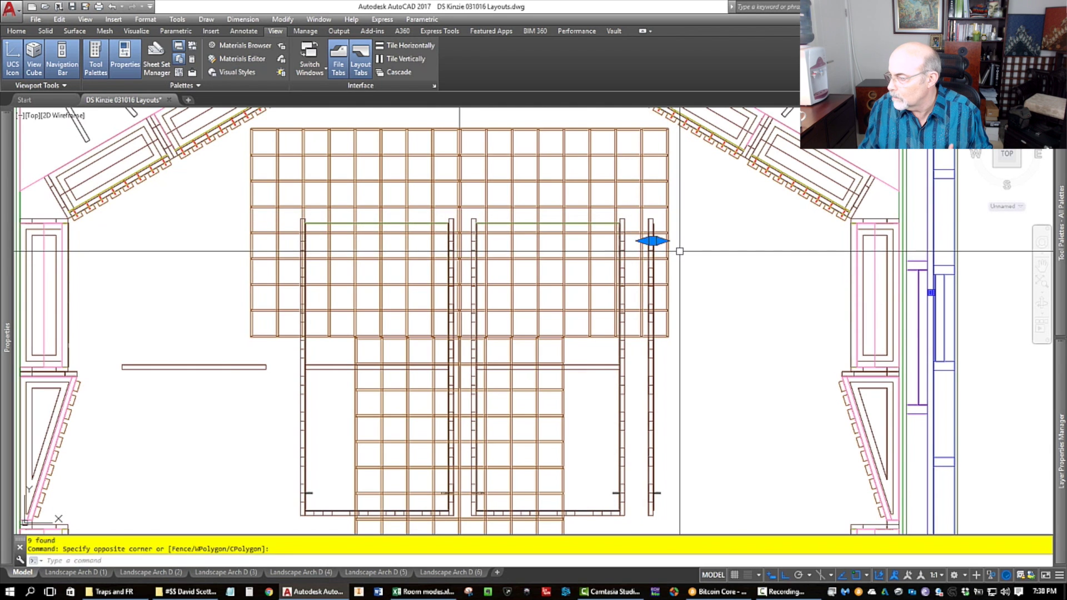
scroll(683, 254, down, 5)
scroll(648, 314, up, 6)
click(698, 256)
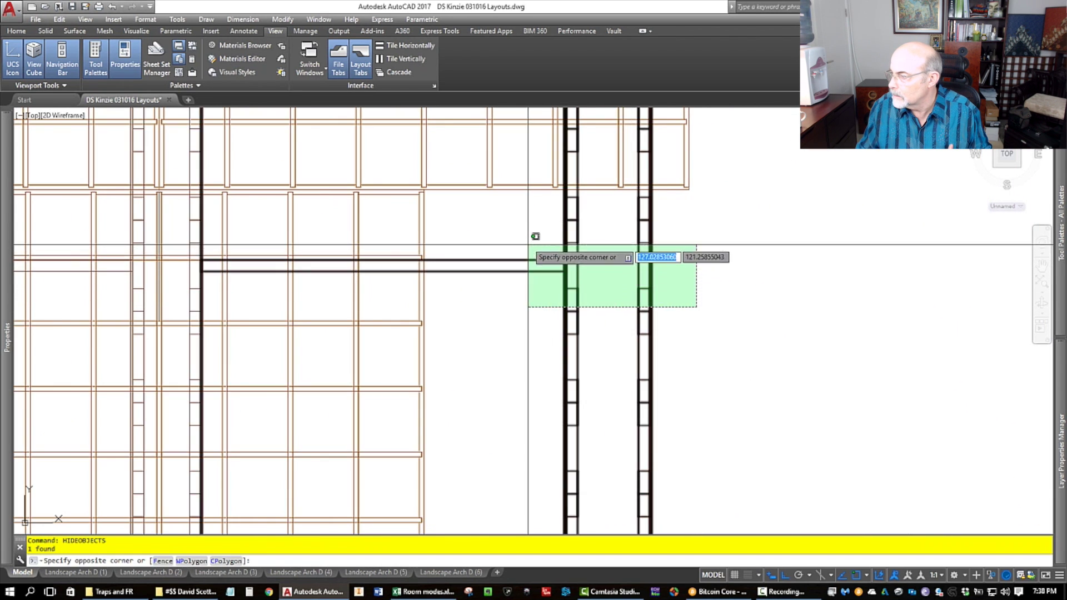
click(534, 305)
scroll(533, 305, down, 3)
scroll(417, 267, down, 3)
key(Return)
Step: Hide the lower framing members, including the lowest one below the grid
scroll(417, 267, up, 5)
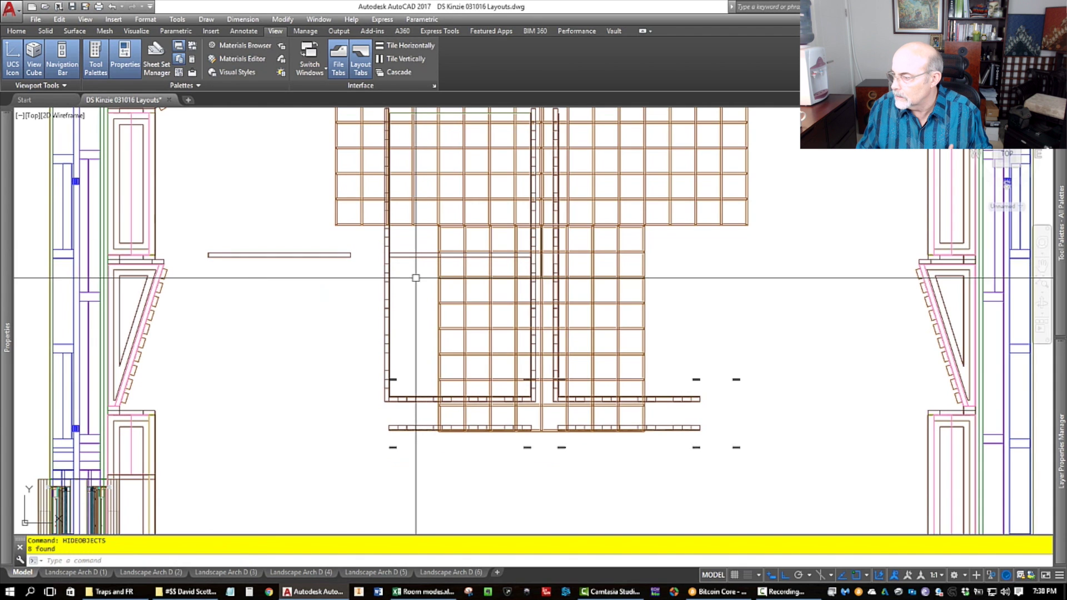
click(416, 277)
click(325, 256)
scroll(345, 272, down, 3)
scroll(428, 305, up, 4)
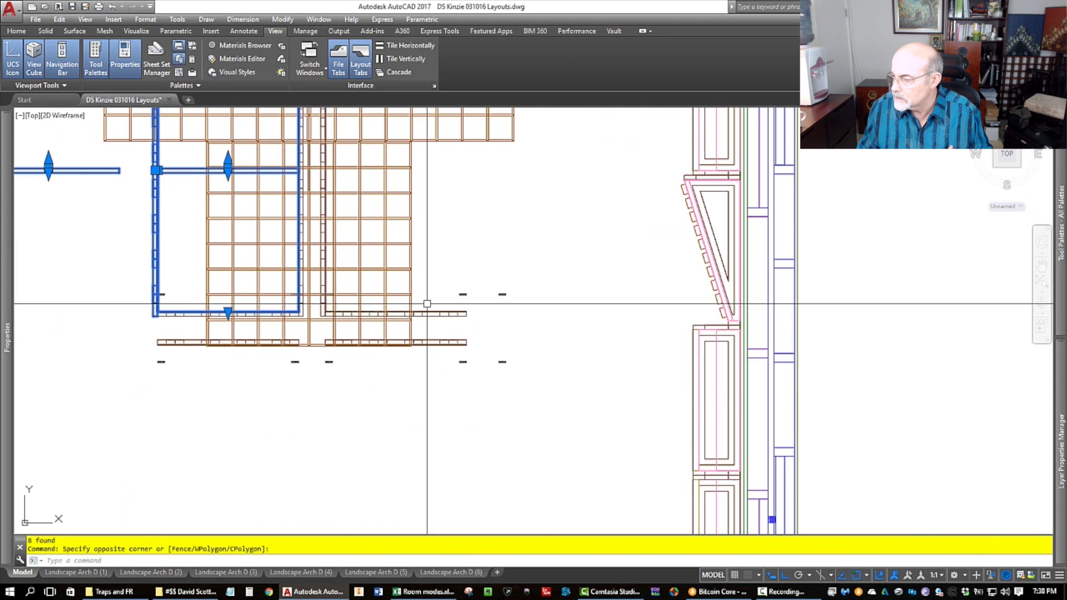
click(437, 281)
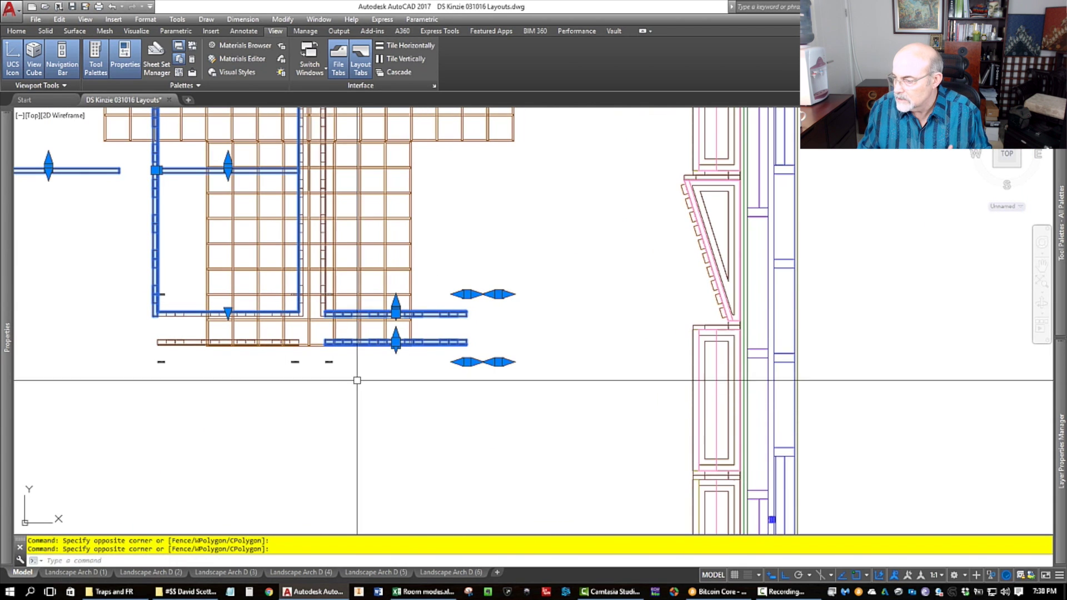
click(384, 384)
click(139, 353)
key(Return)
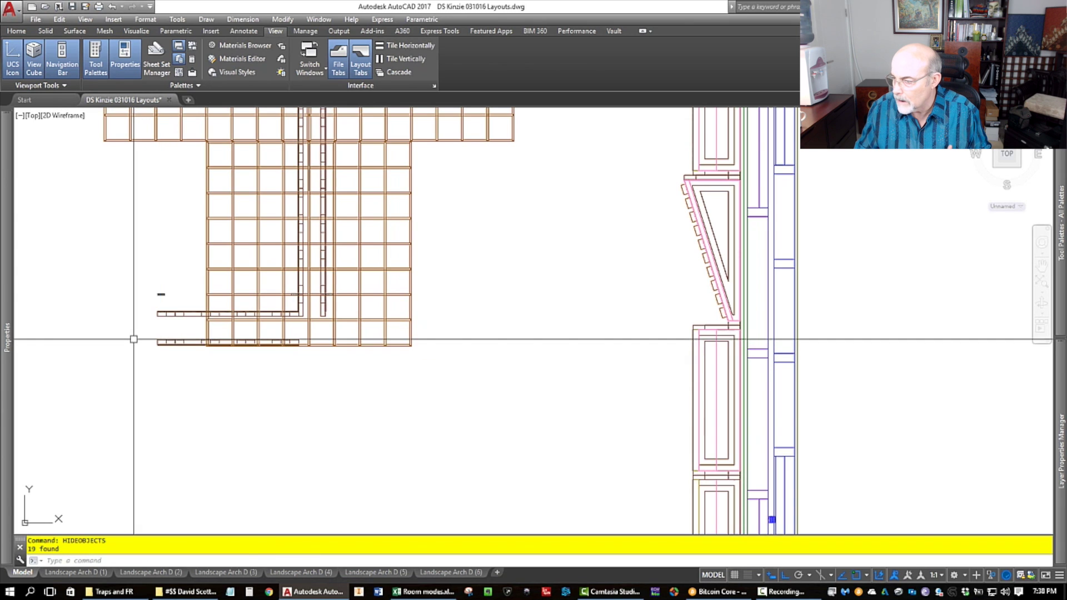
Step: Hide the two lower horizontal members and the last remaining framing member with HIDEOBJECTS
click(135, 297)
click(314, 370)
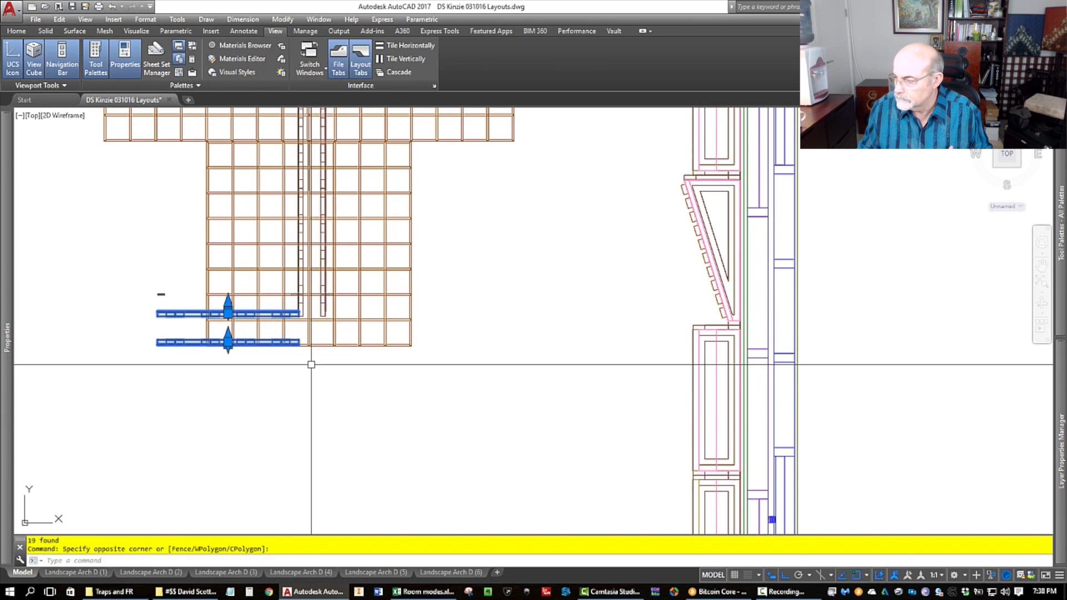
key(Return)
scroll(350, 369, up, 5)
click(328, 348)
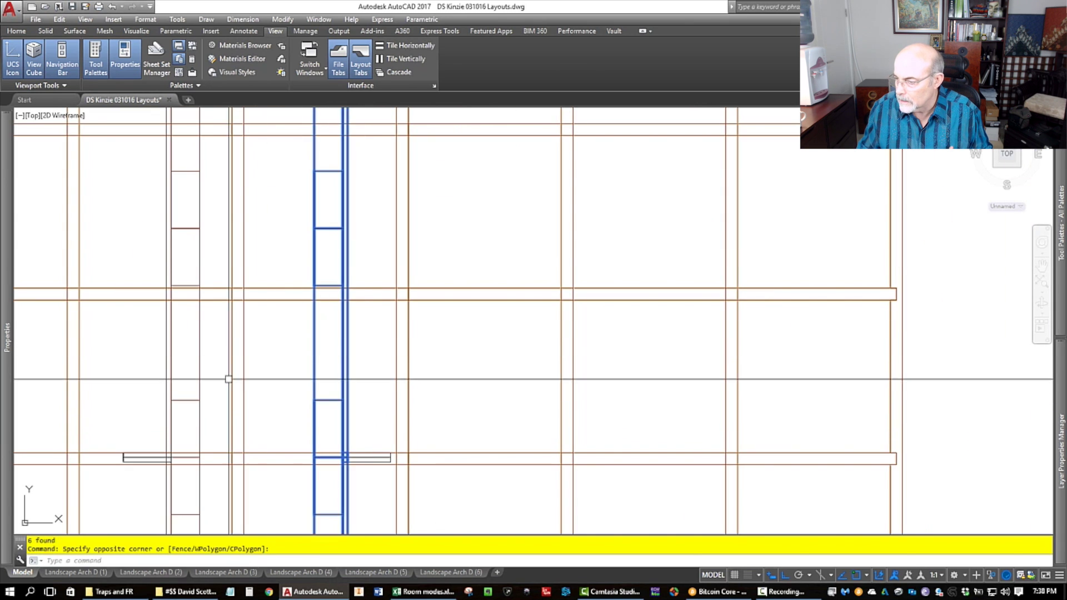
scroll(150, 364, down, 6)
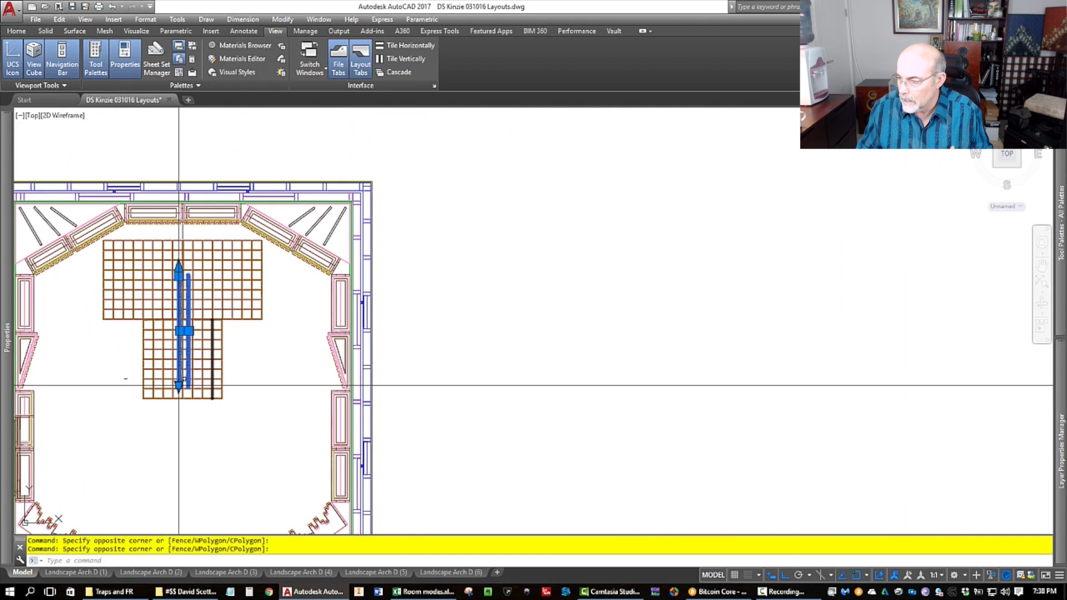
click(93, 377)
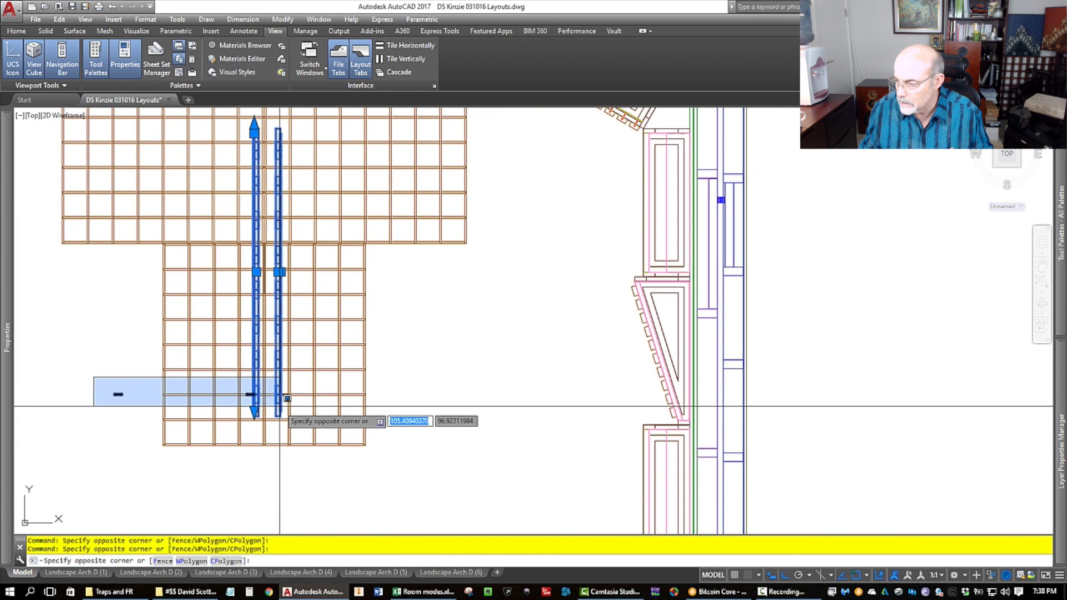
click(294, 408)
text(hideobjects)
scroll(295, 406, down, 10)
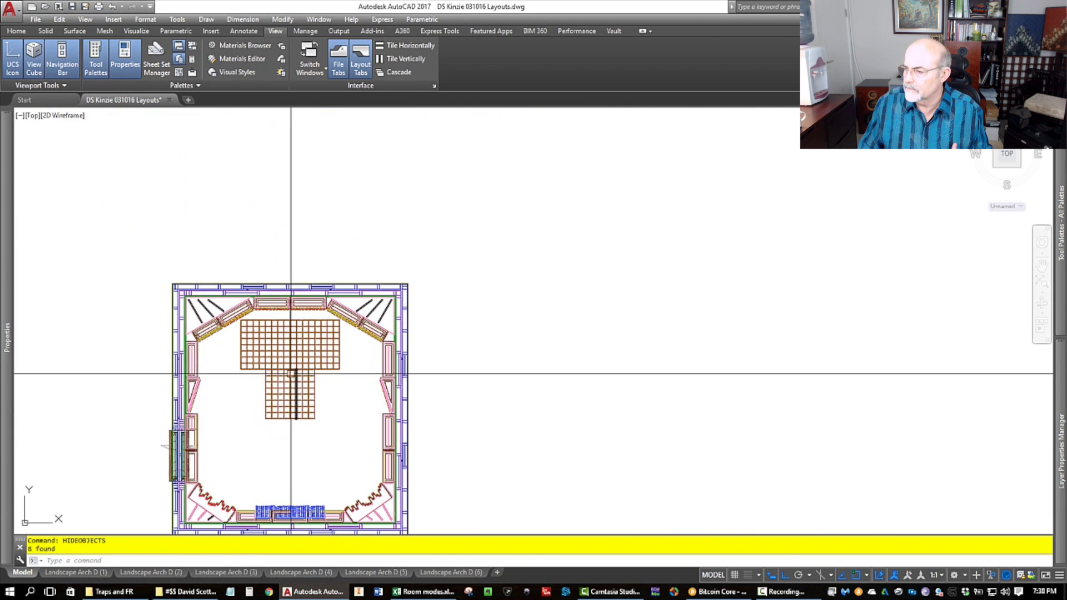
scroll(317, 330, up, 8)
scroll(317, 330, down, 4)
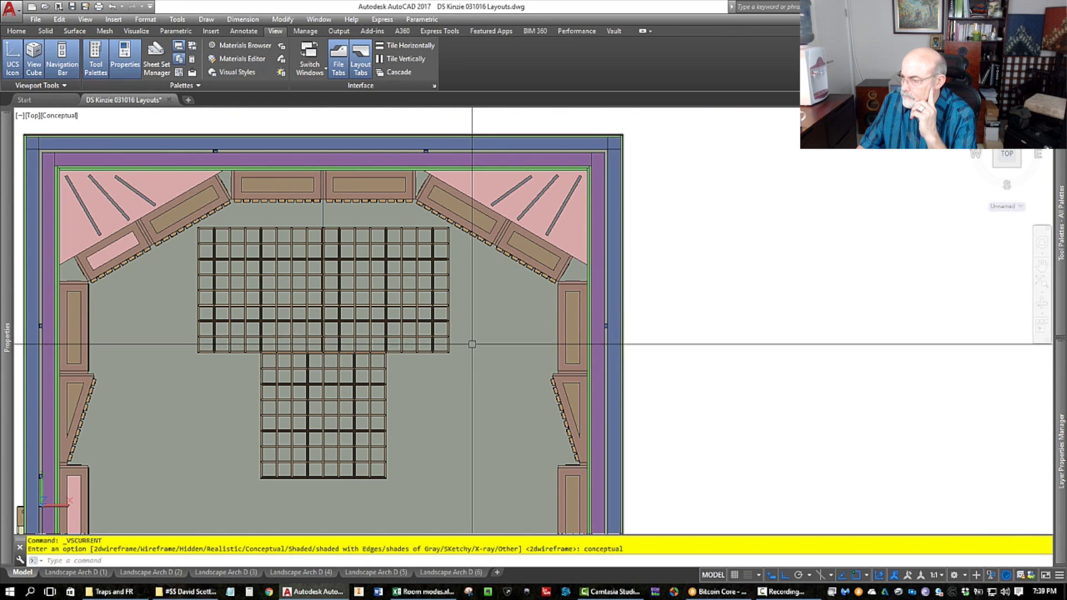
Step: Zoom out to the whole shaded room and orbit it out of top view into 3D
scroll(472, 344, down, 4)
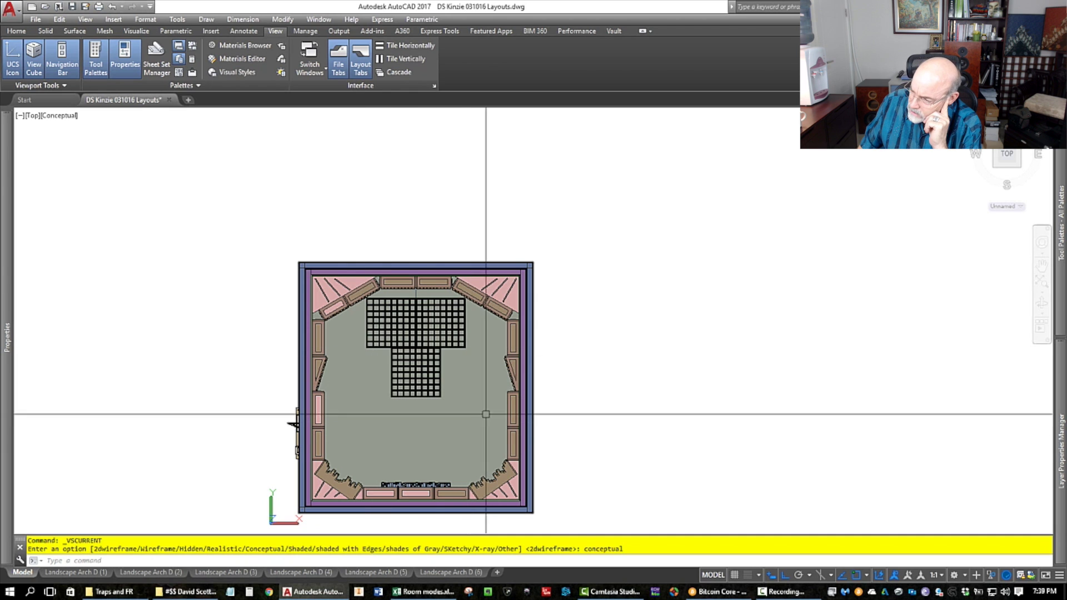
drag(454, 394, 466, 356)
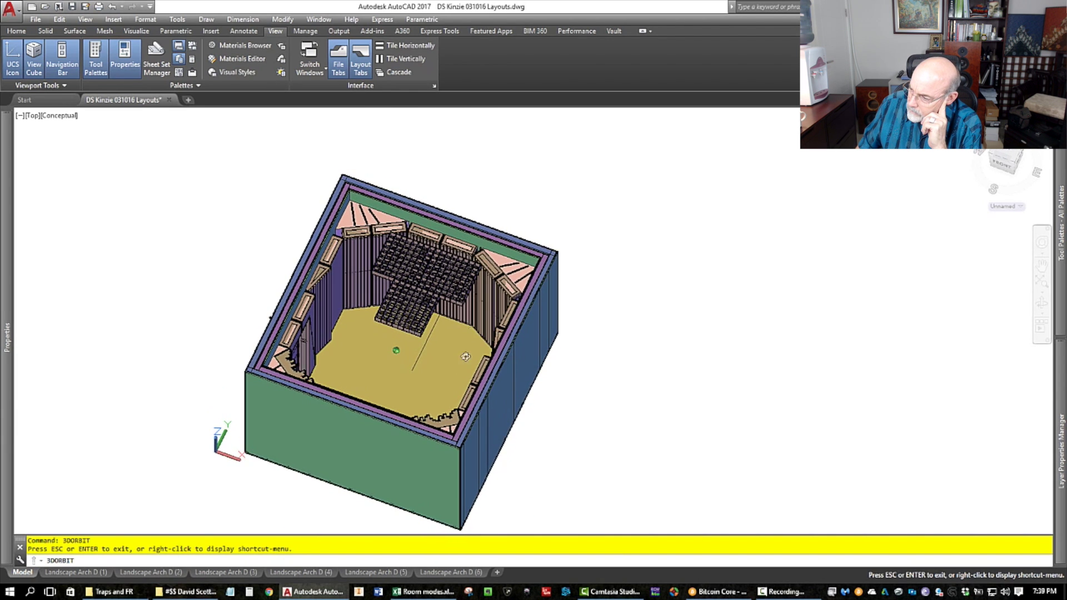
Step: Adjust the zoom on the shaded room and end the first orbit
scroll(472, 287, up, 5)
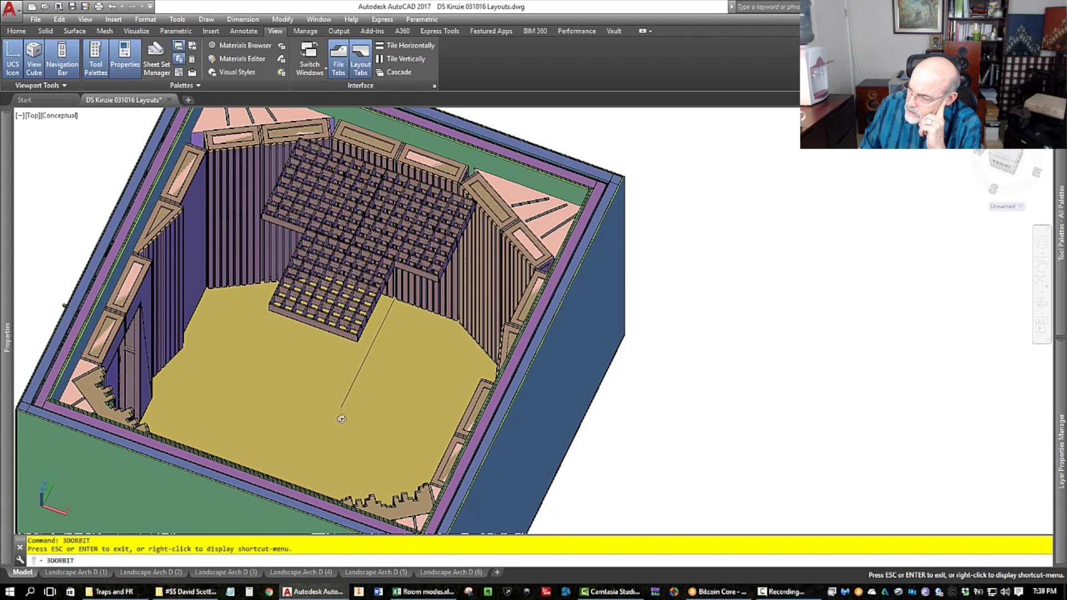
scroll(341, 419, up, 4)
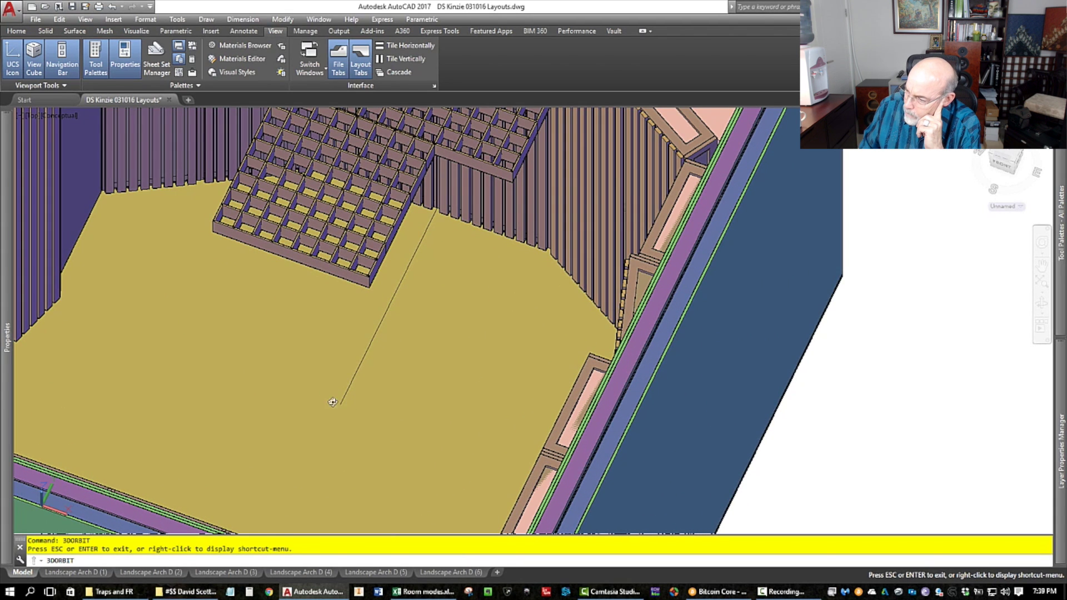
scroll(344, 416, down, 2)
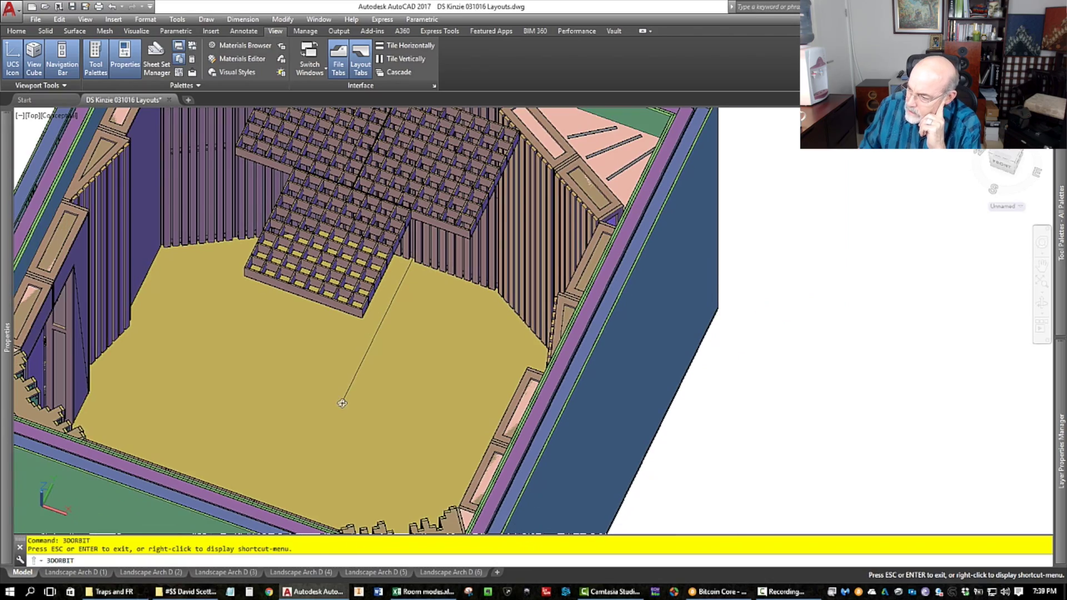
key(Escape)
scroll(342, 389, down, 5)
scroll(270, 296, up, 5)
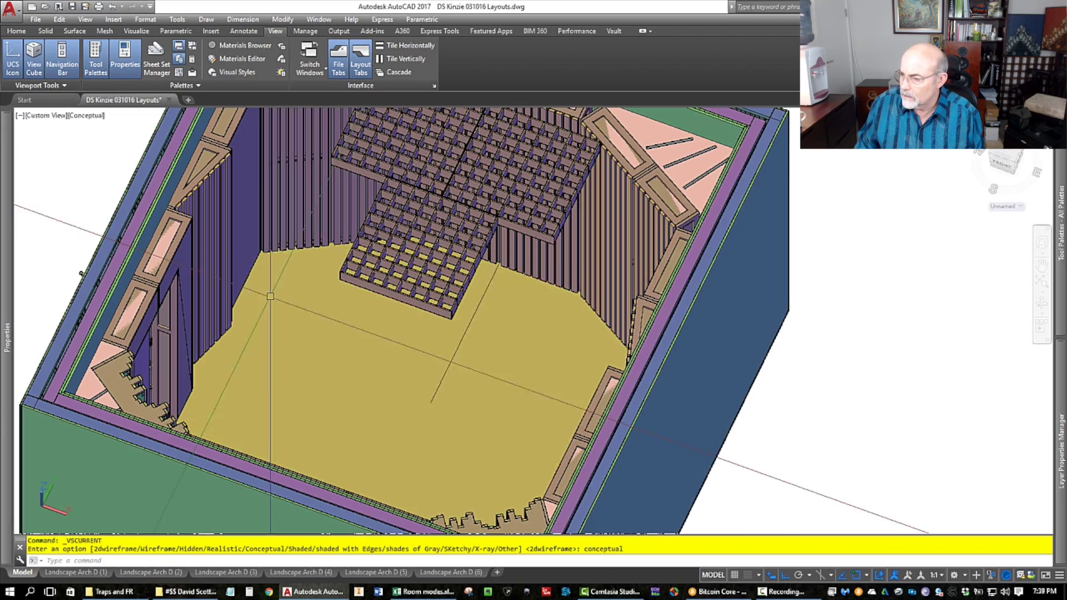
Step: Restart 3DORBIT and orbit to a top-down oblique view past the ceiling cloud toward the floor
text(3dorbit)
key(Return)
drag(311, 347, 180, 201)
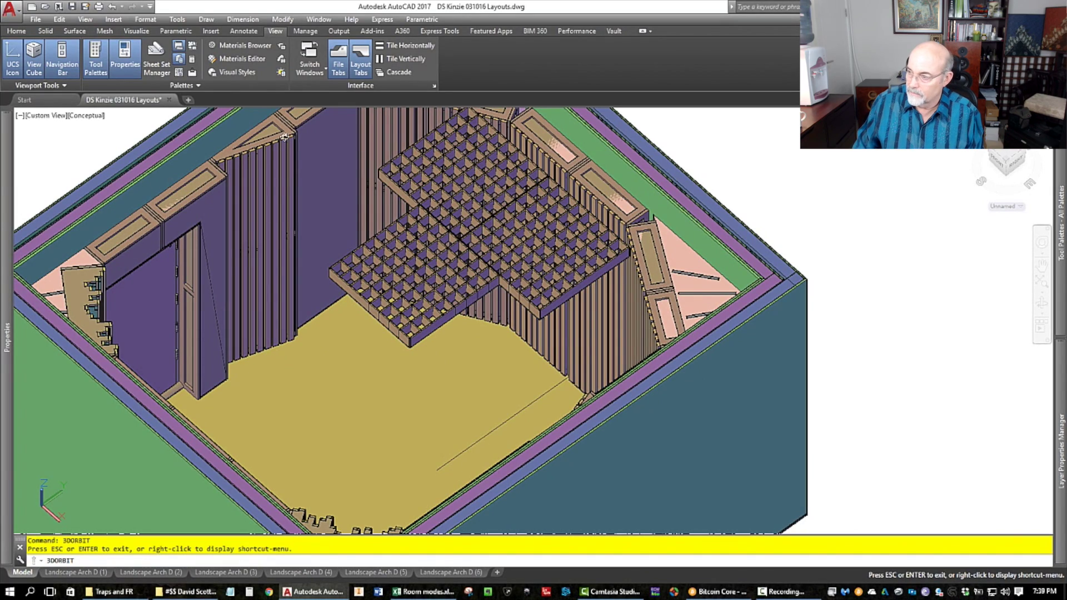
scroll(285, 136, up, 4)
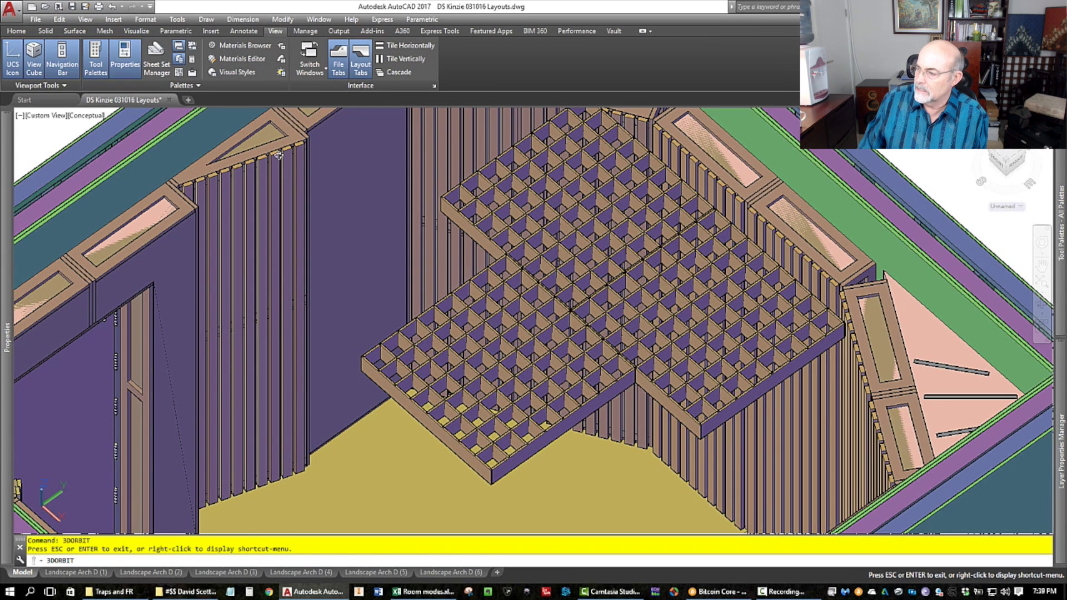
scroll(279, 155, down, 2)
scroll(342, 329, down, 3)
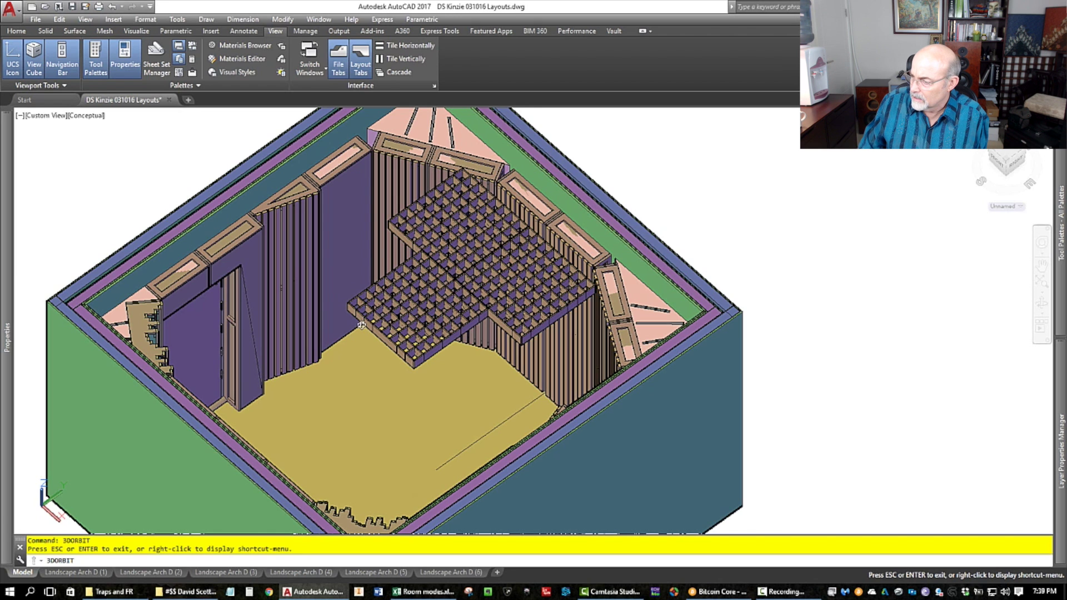
scroll(363, 270, up, 2)
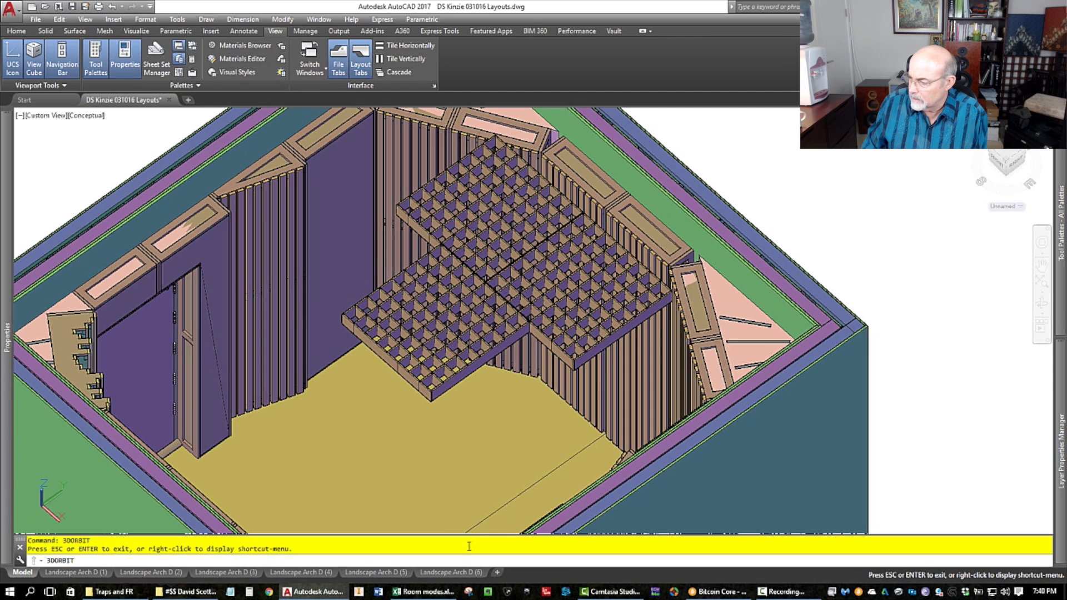
drag(462, 523, 533, 397)
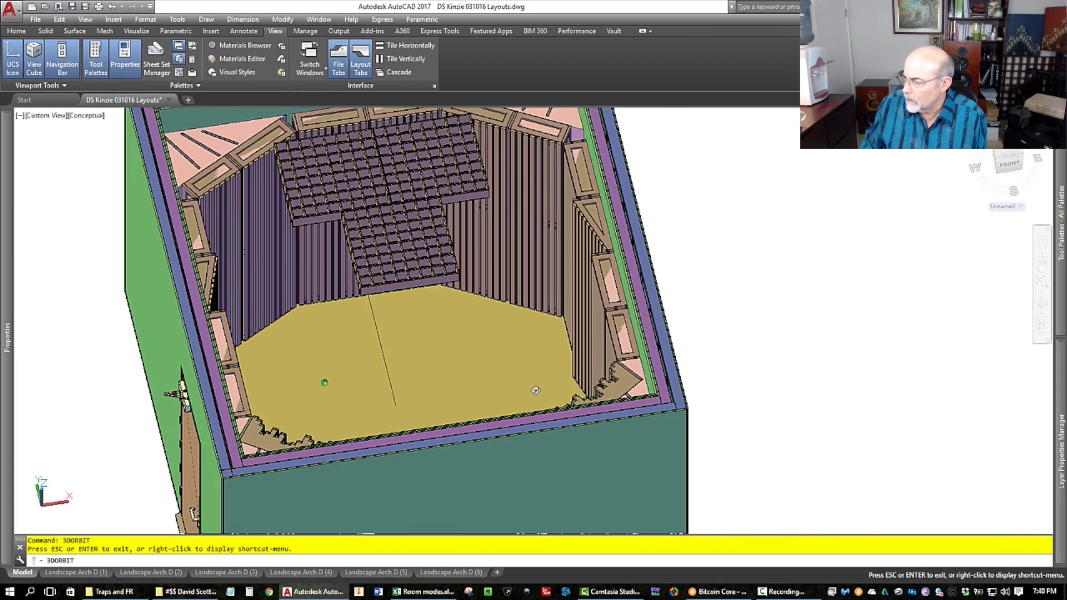
drag(535, 390, 523, 375)
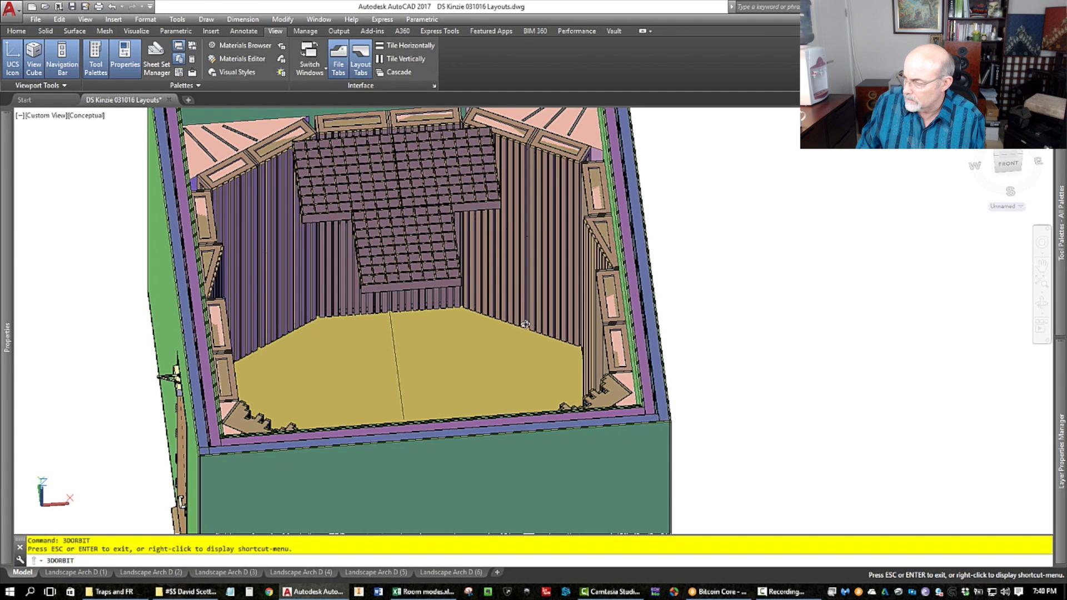
mouse_move(497, 342)
mouse_down()
mouse_move(470, 341)
mouse_move(478, 351)
mouse_up()
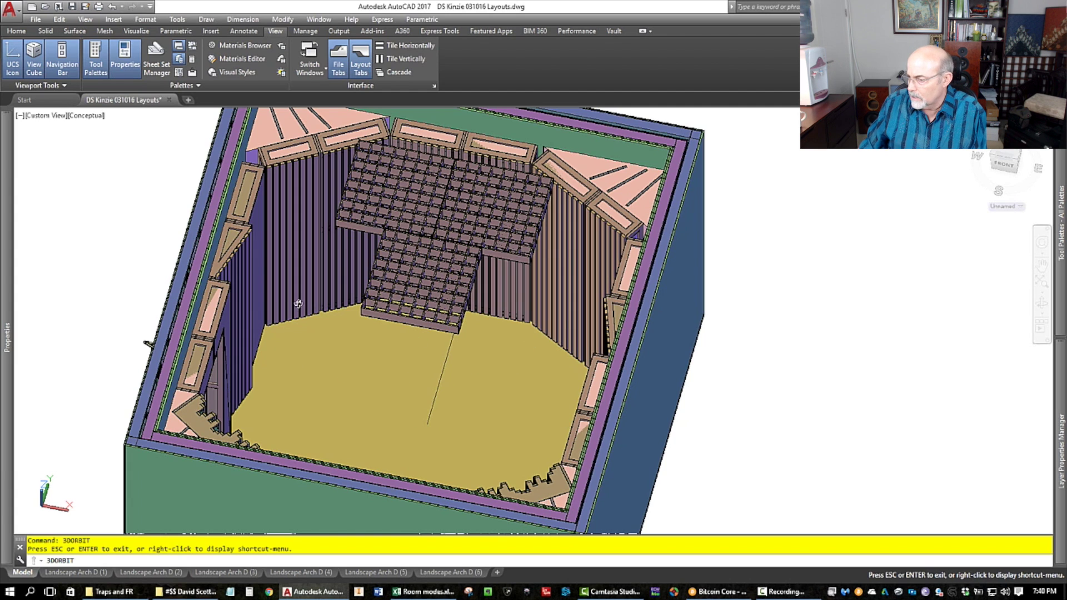
mouse_move(406, 367)
mouse_down()
mouse_move(510, 374)
mouse_move(598, 429)
mouse_move(646, 397)
mouse_up()
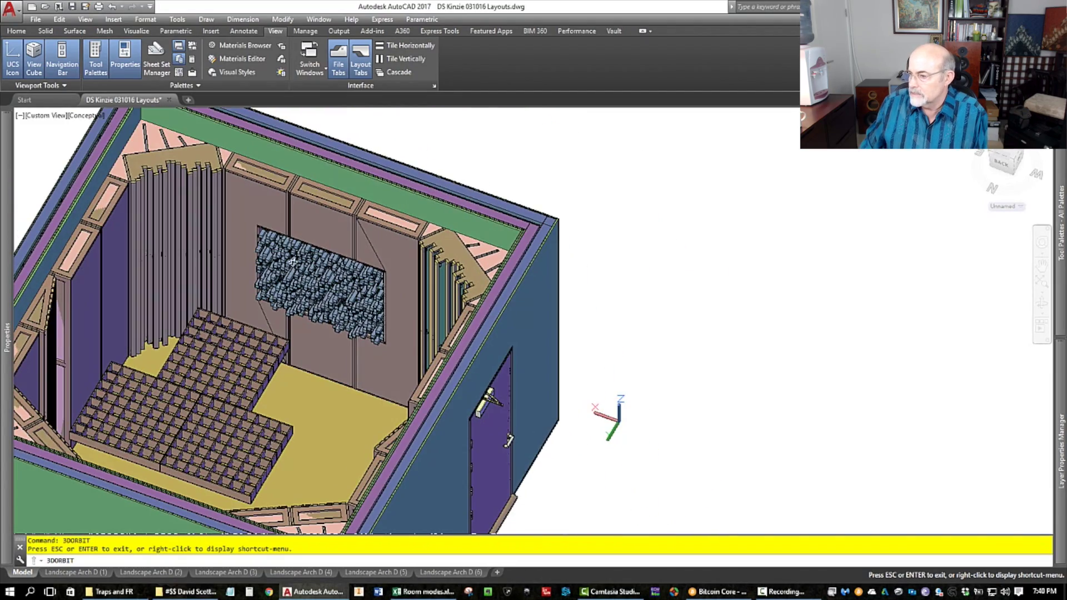
Step: Zoom in and orbit to face the rear diffuser wall and entry door up close
scroll(373, 298, up, 3)
scroll(373, 298, up, 1)
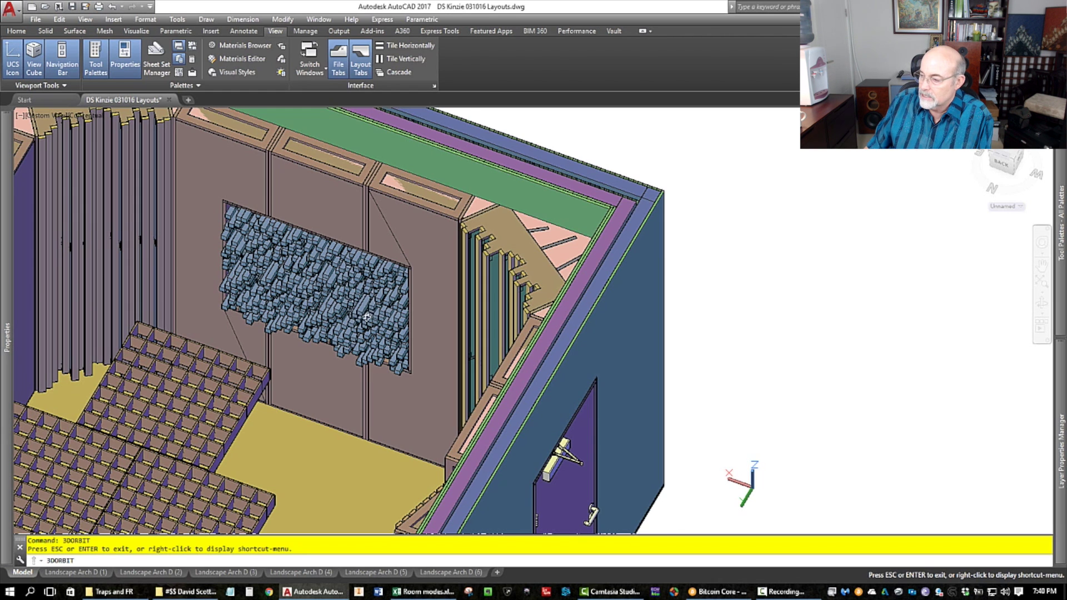
drag(366, 318, 365, 375)
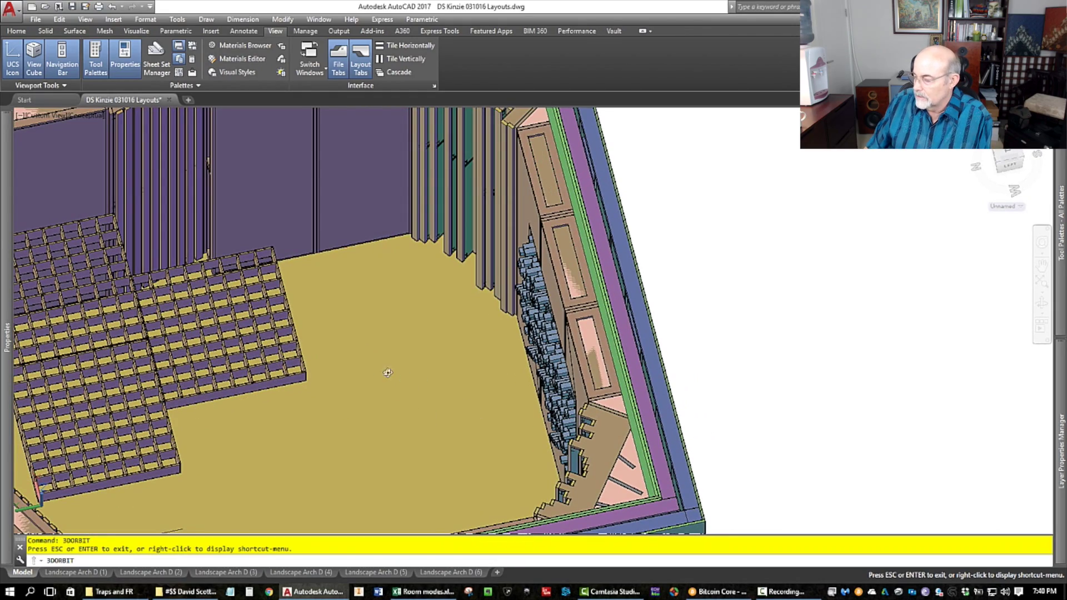
drag(389, 374, 482, 363)
scroll(481, 363, down, 3)
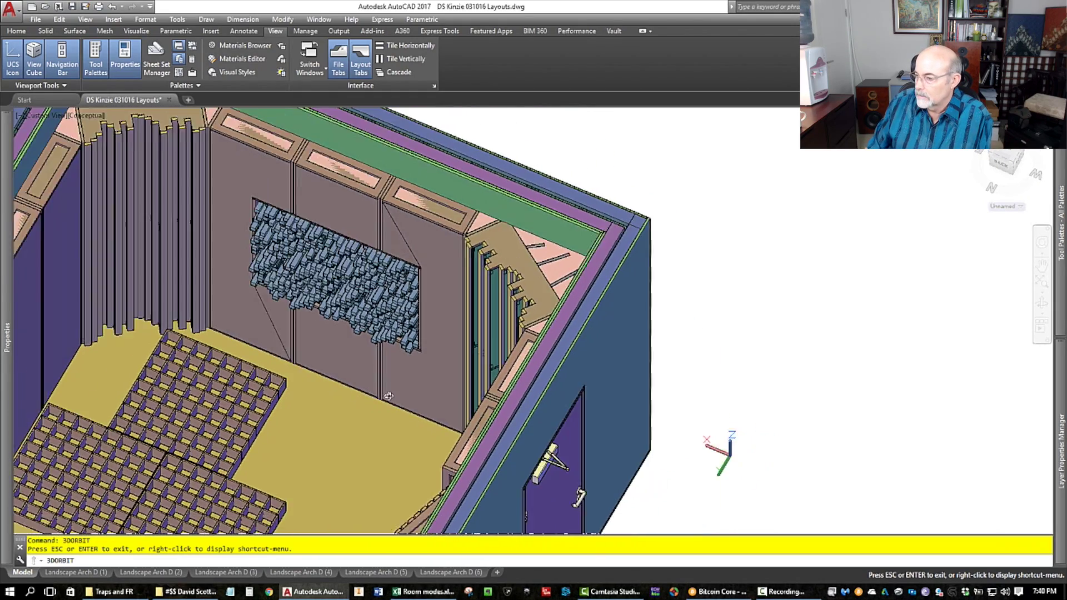
scroll(227, 332, up, 4)
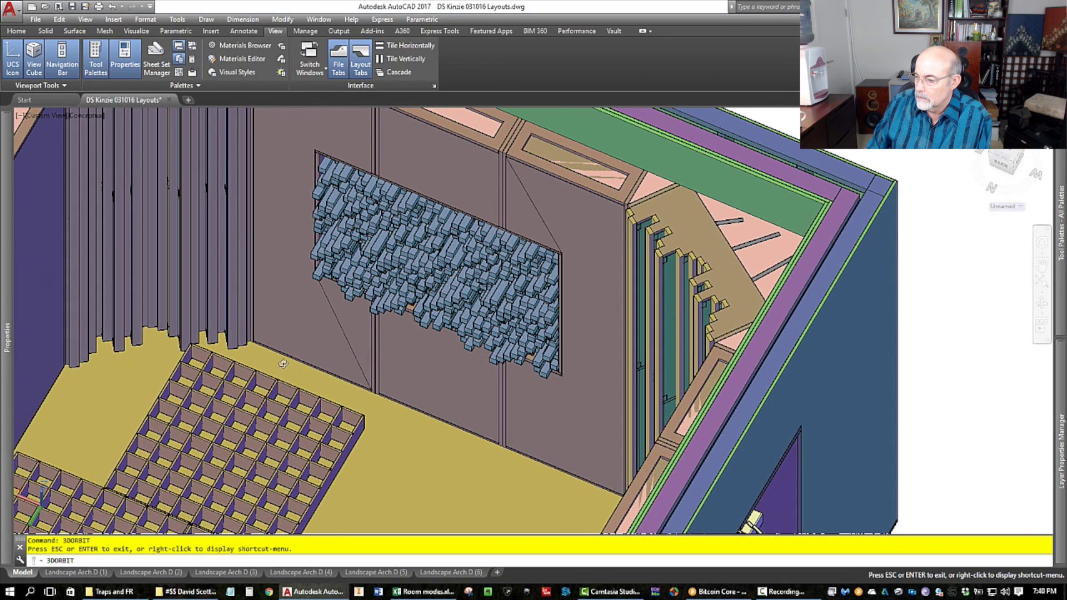
drag(283, 364, 282, 368)
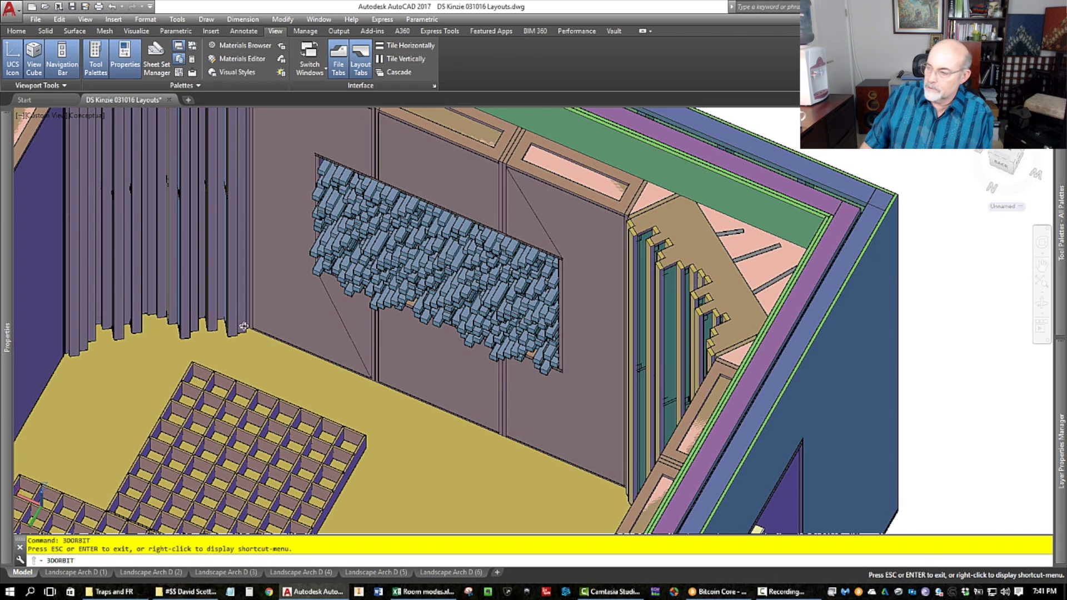
drag(244, 326, 239, 362)
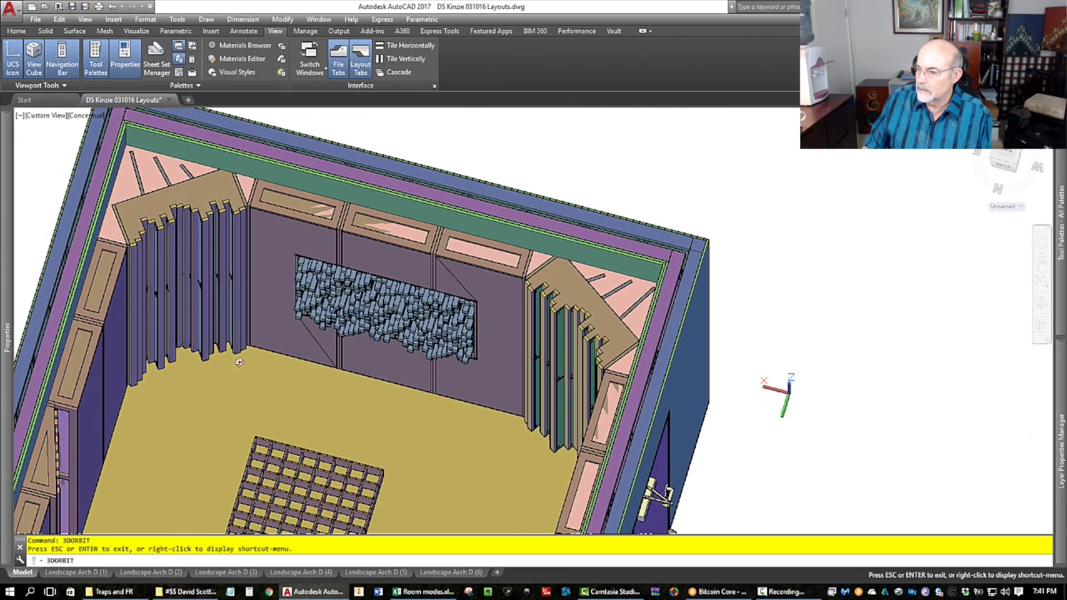
Step: Orbit and zoom back out to look down over the floor, corner traps and diffuser wall
scroll(173, 161, up, 3)
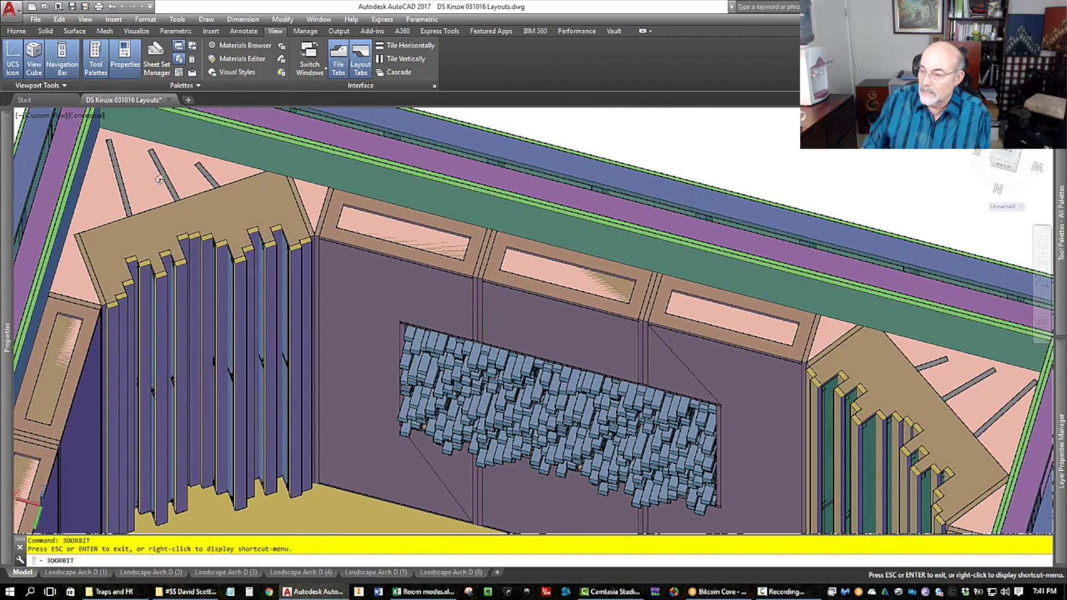
scroll(129, 205, up, 2)
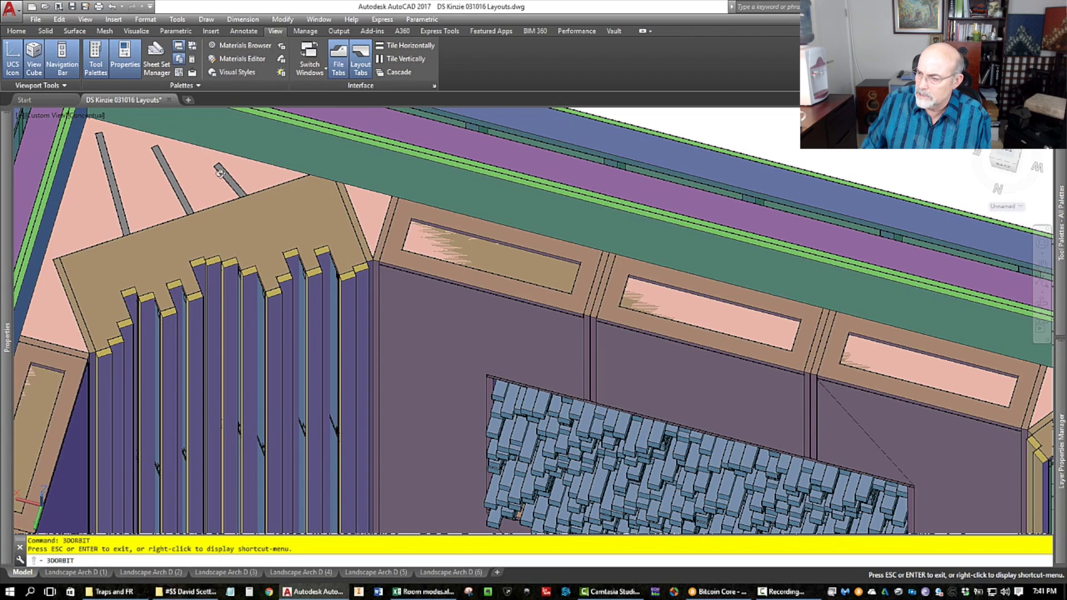
scroll(220, 173, down, 3)
drag(220, 173, 423, 301)
scroll(306, 366, up, 3)
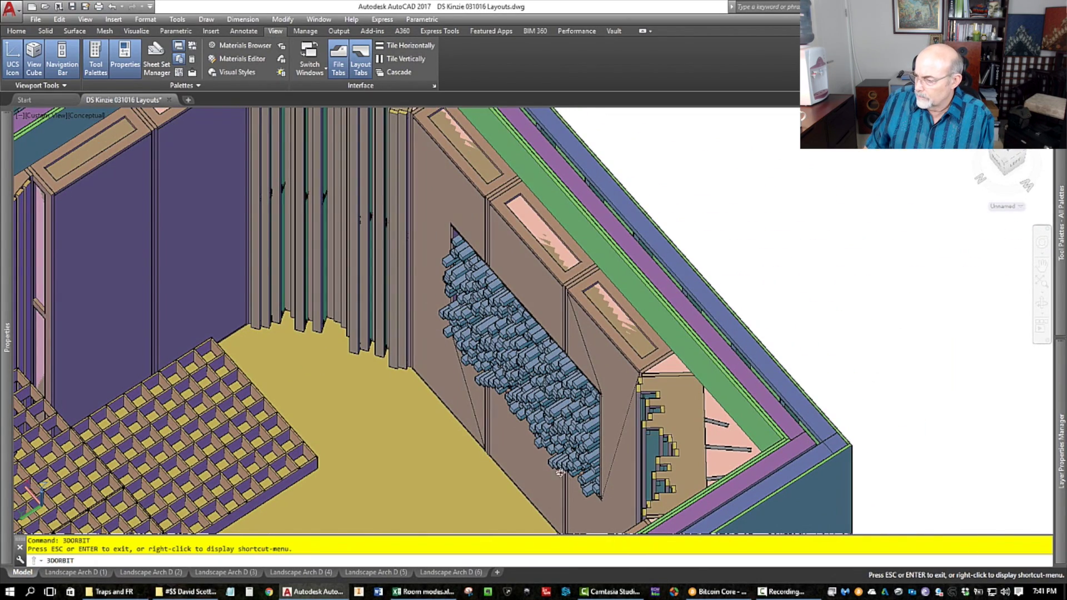
scroll(482, 273, down, 3)
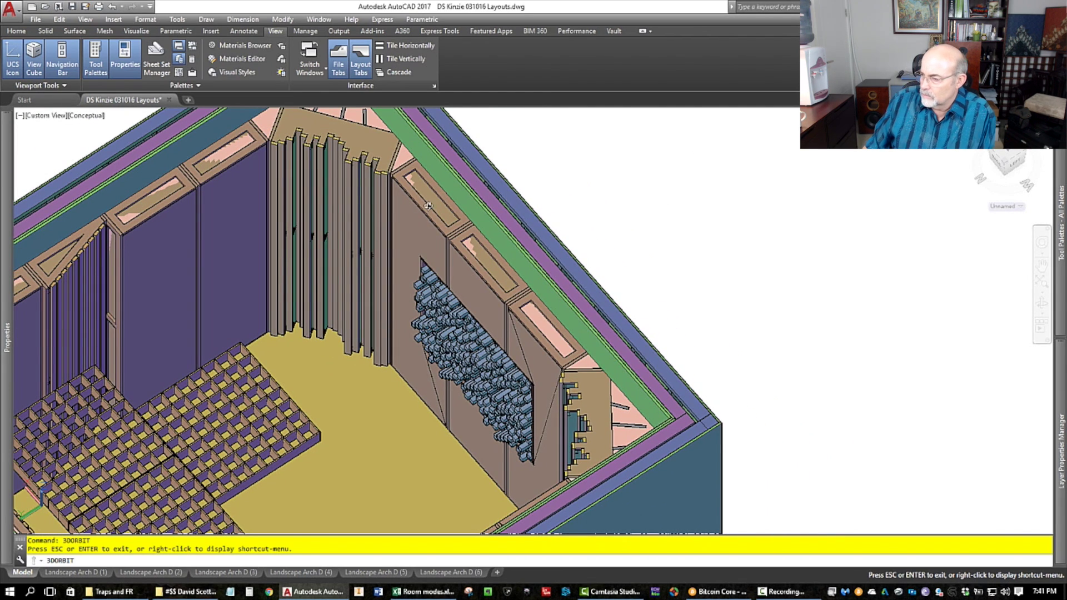
drag(428, 205, 402, 281)
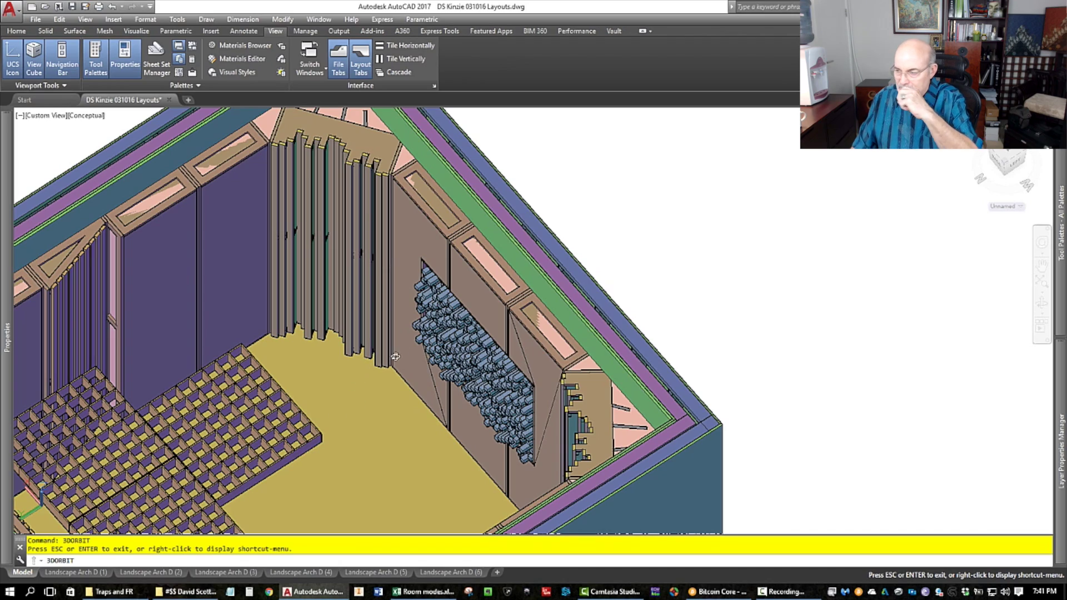
drag(68, 532, 342, 397)
Step: Orbit to an upper-corner view showing the slatted ceiling cloud, ribbed wall panels and corner traps
scroll(362, 290, down, 3)
drag(362, 290, 359, 336)
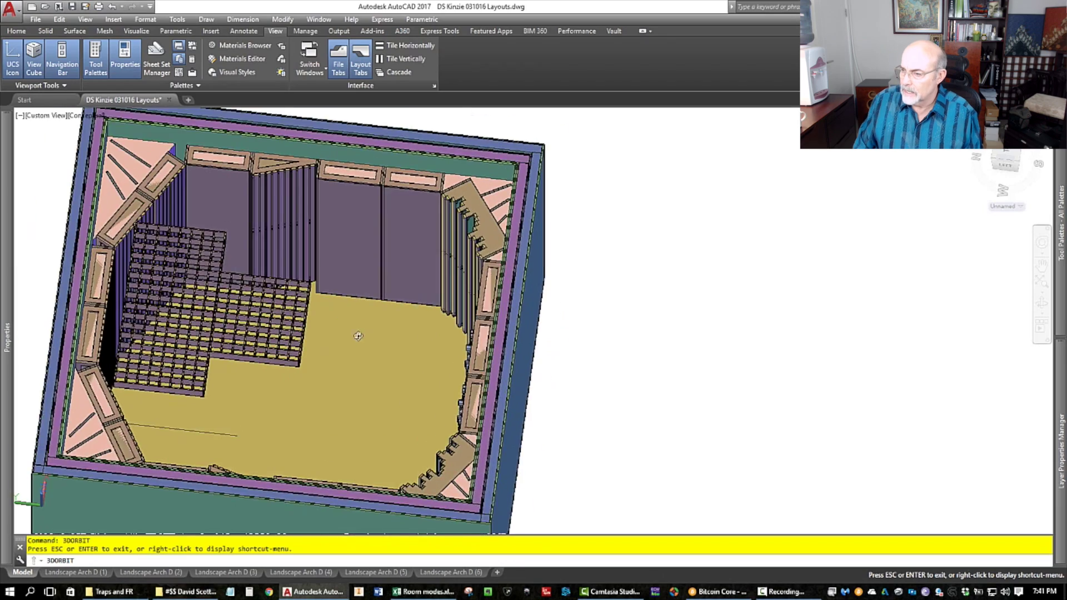
scroll(366, 351, up, 4)
scroll(335, 363, down, 3)
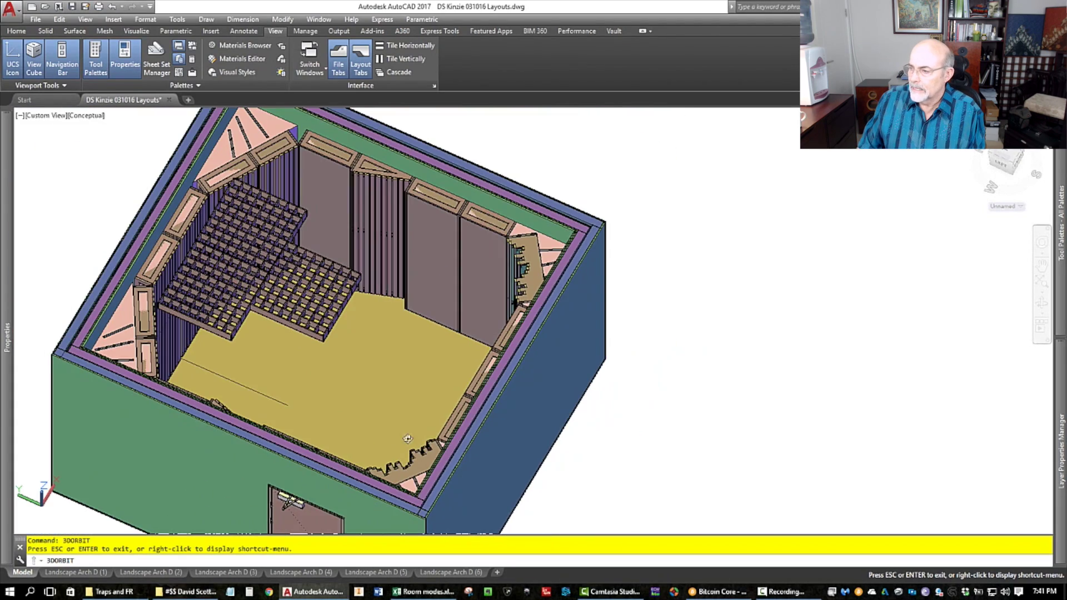
scroll(204, 151, up, 3)
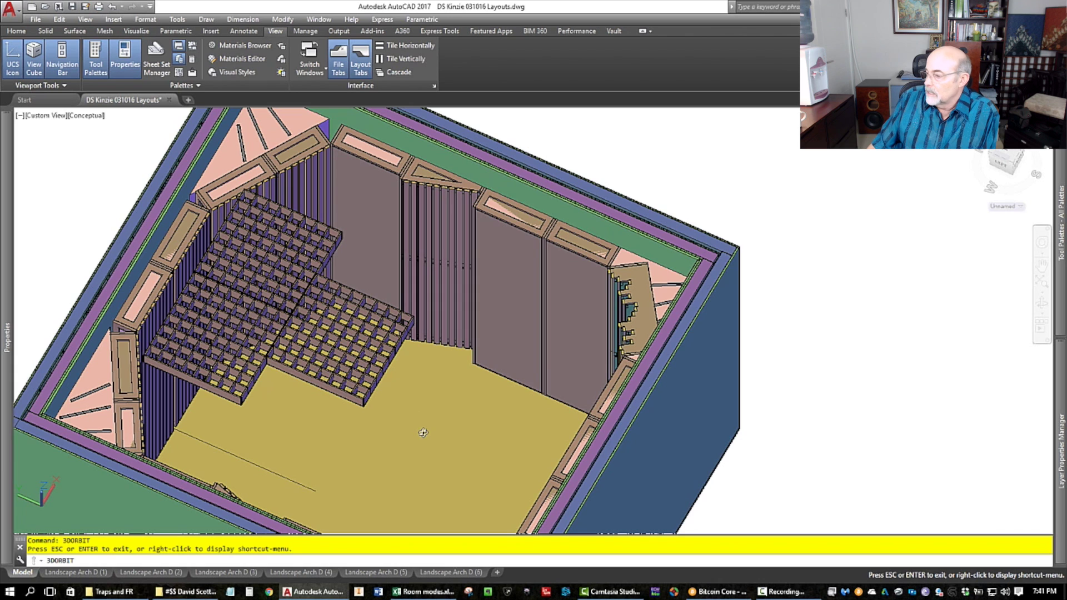
drag(416, 433, 406, 420)
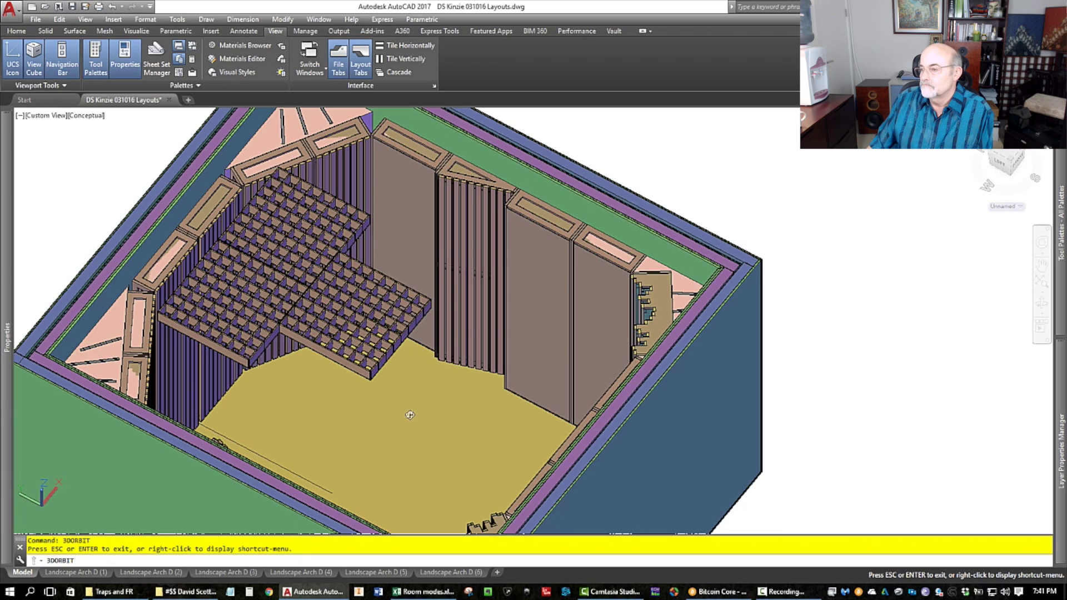
drag(431, 411, 389, 398)
scroll(428, 348, down, 2)
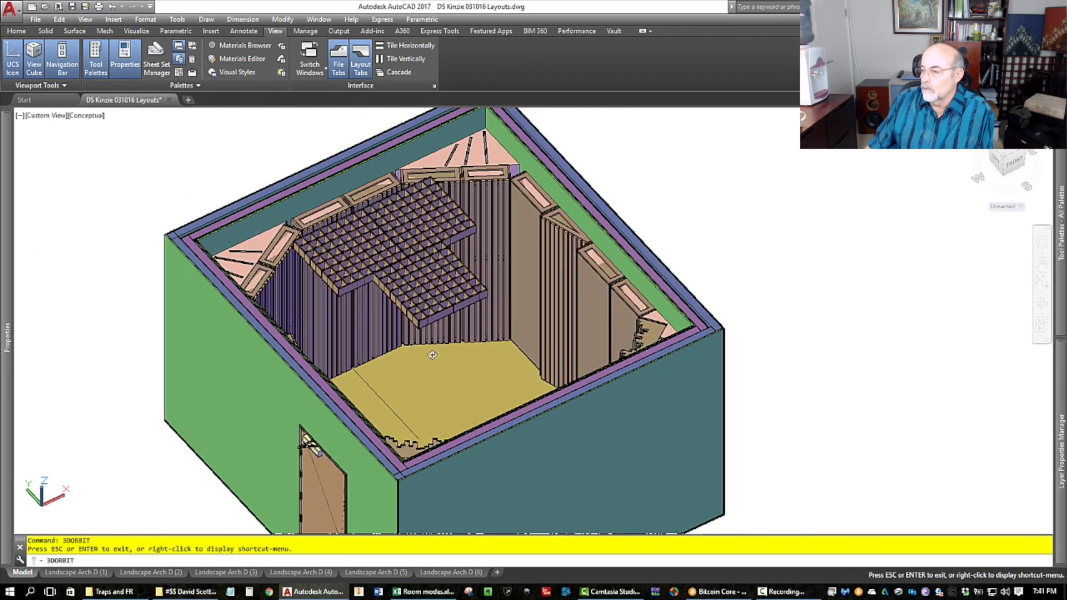
scroll(447, 354, up, 5)
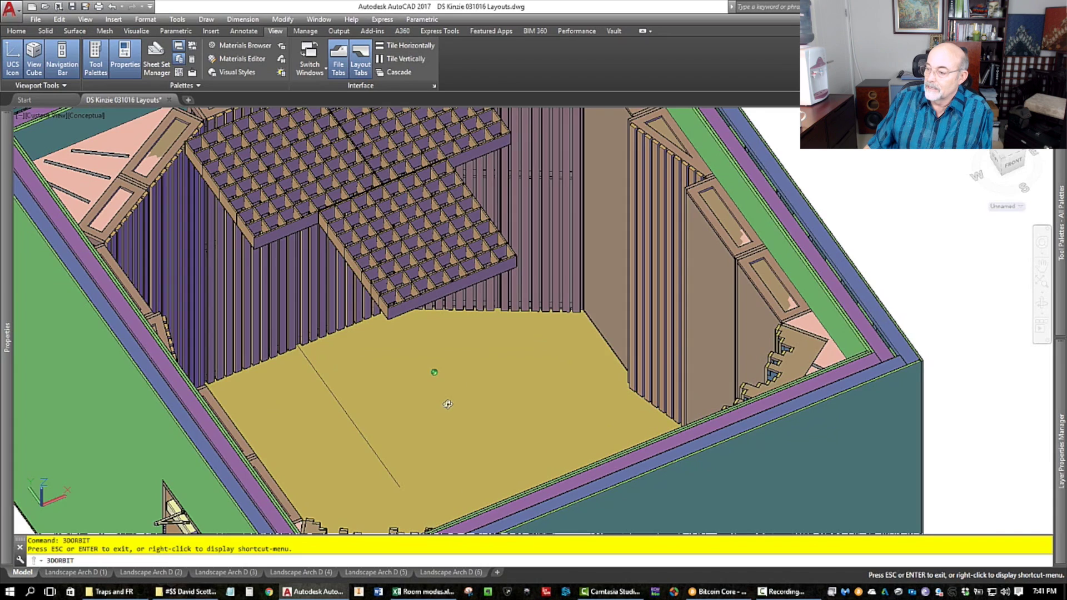
Step: Switch to the Room modes.xlsm workbook in Excel from the taskbar
click(422, 592)
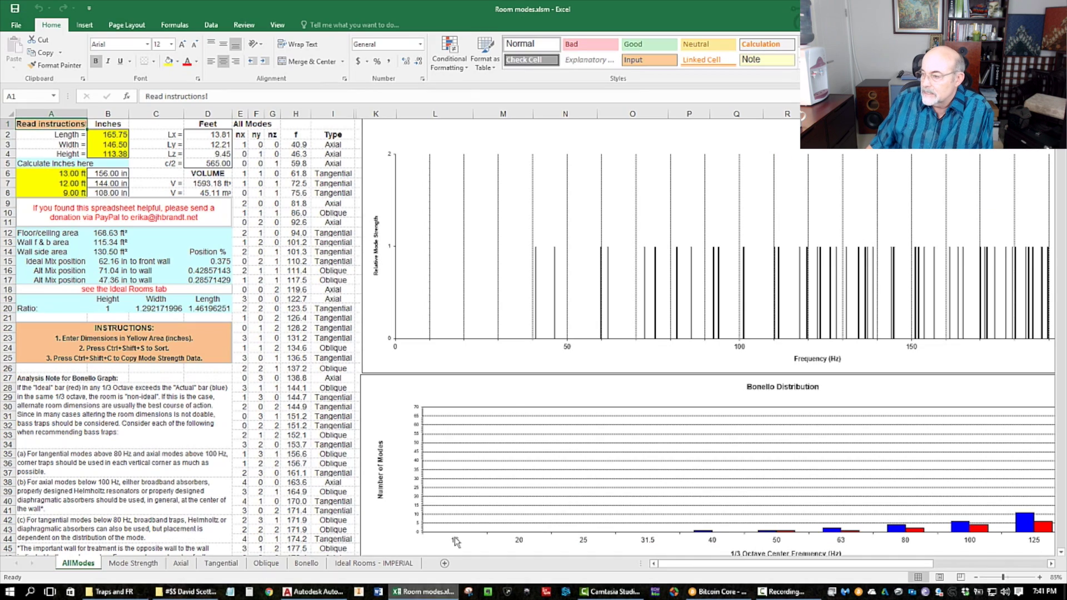